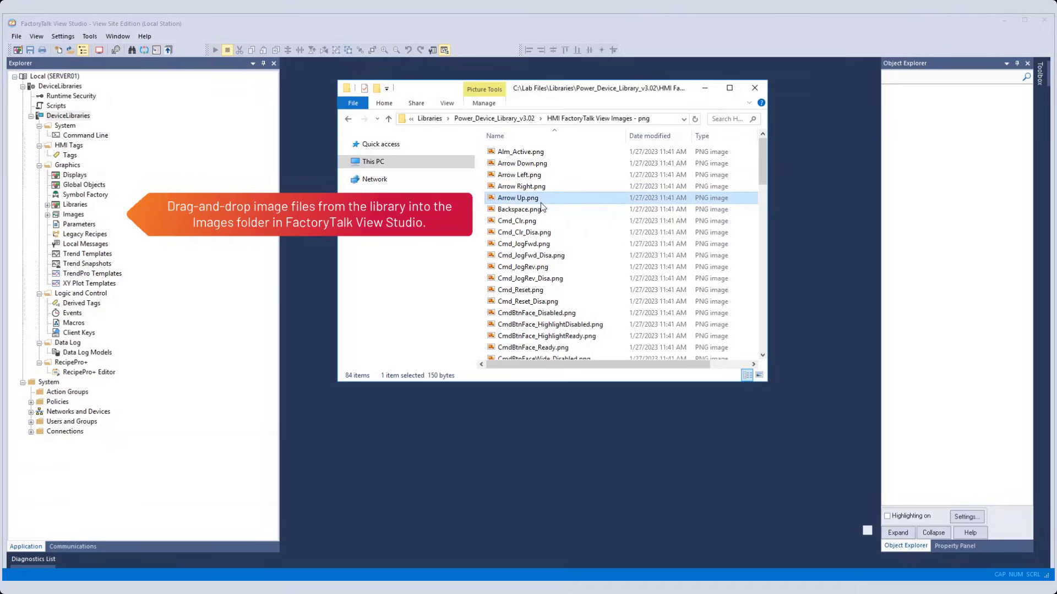
Import all PNG files from the Power Device Library images folder into the project's Images folder, overwriting all existing files.
key(ctrl+a)
drag(510, 155, 220, 212)
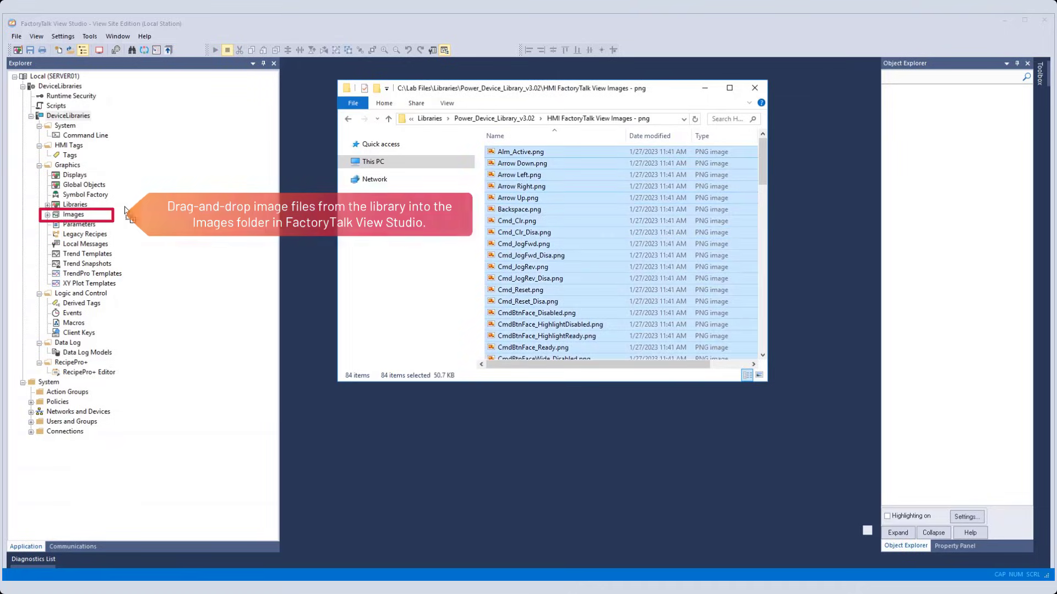
drag(220, 211, 73, 215)
click(348, 537)
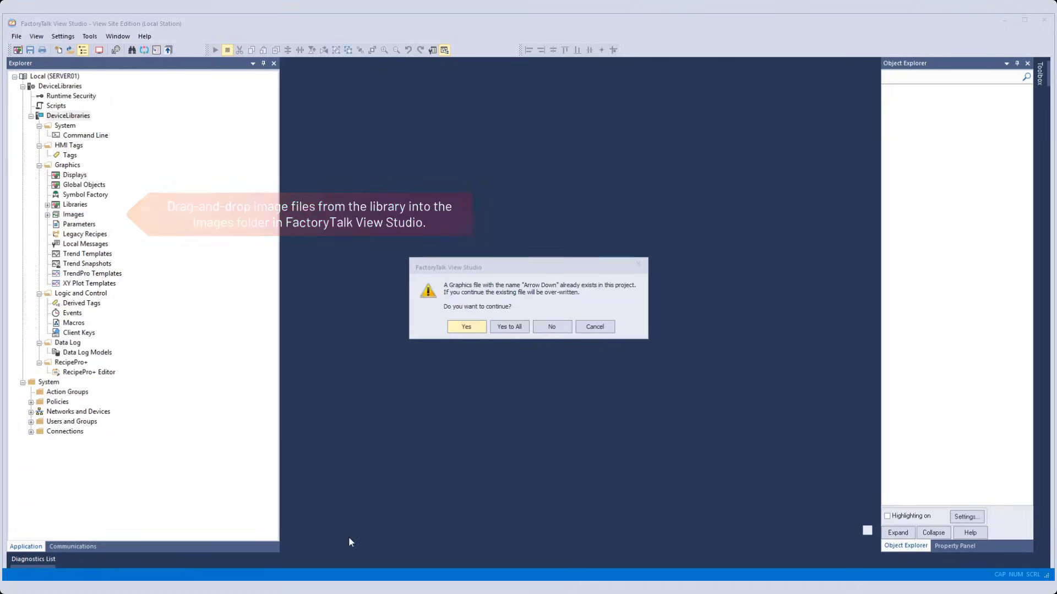
click(521, 333)
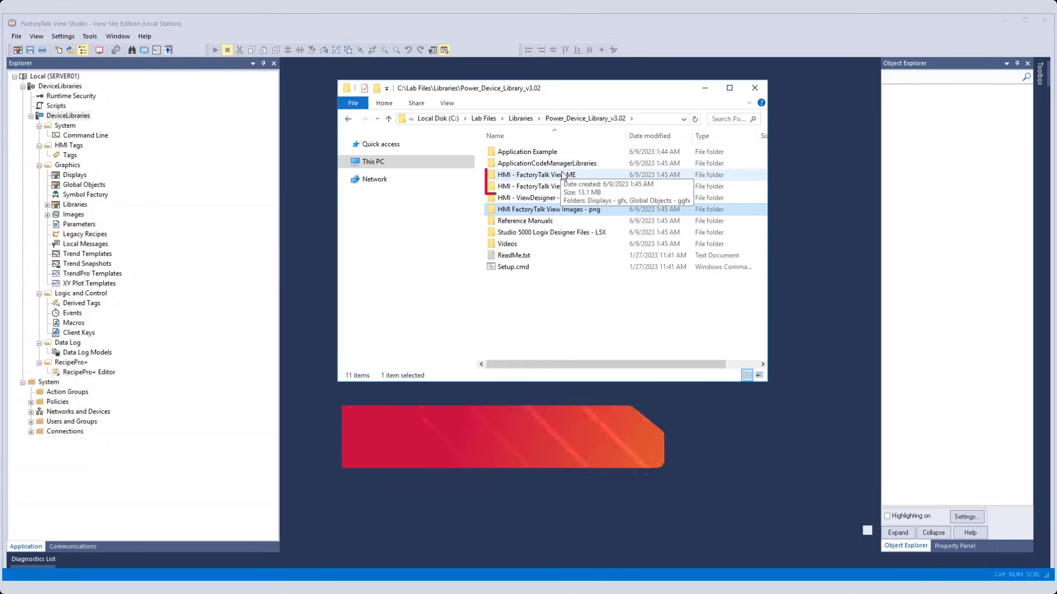
Import all .ggfx files from the library's HMI - FactoryTalk View SE folder into the project's Global Objects.
click(568, 175)
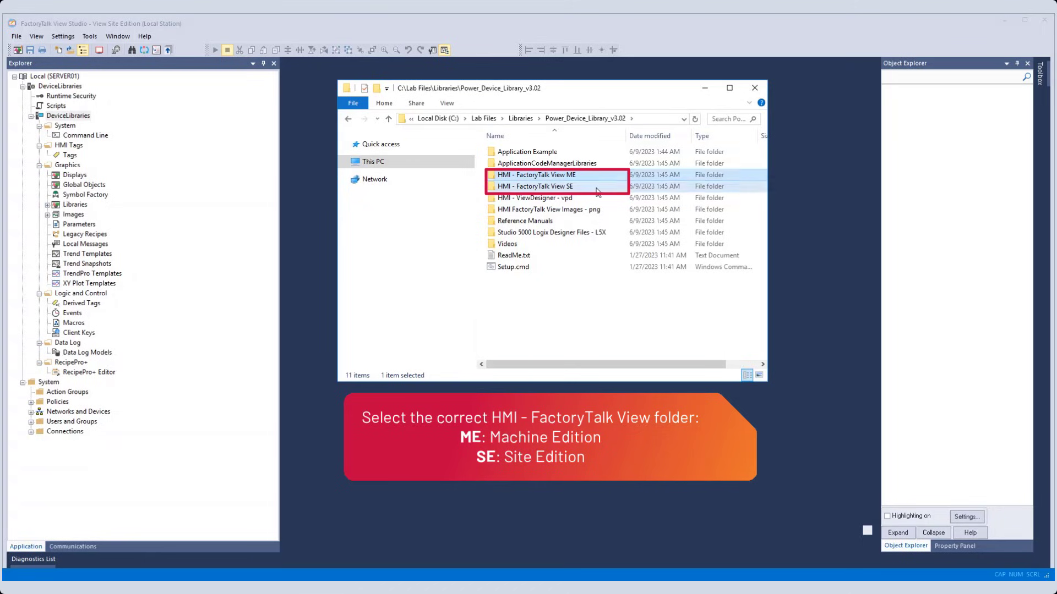
click(597, 190)
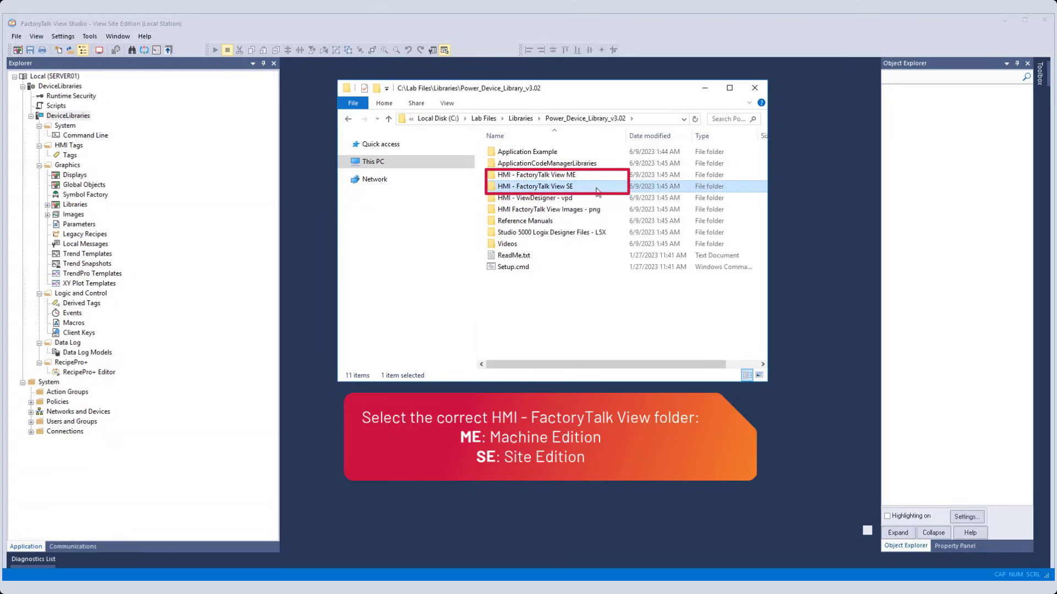
double_click(577, 188)
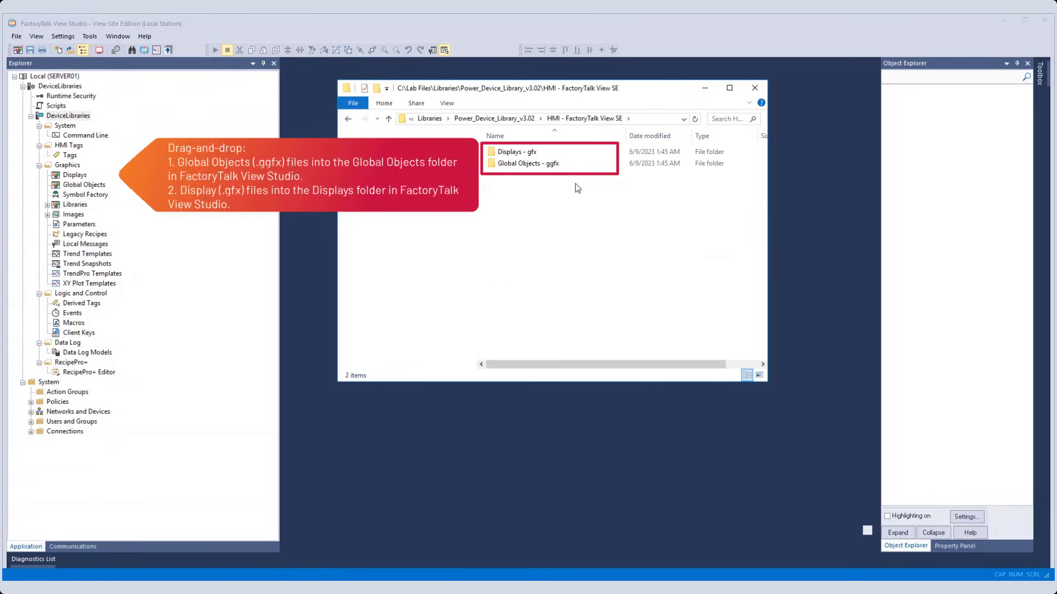
double_click(542, 163)
key(ctrl+a)
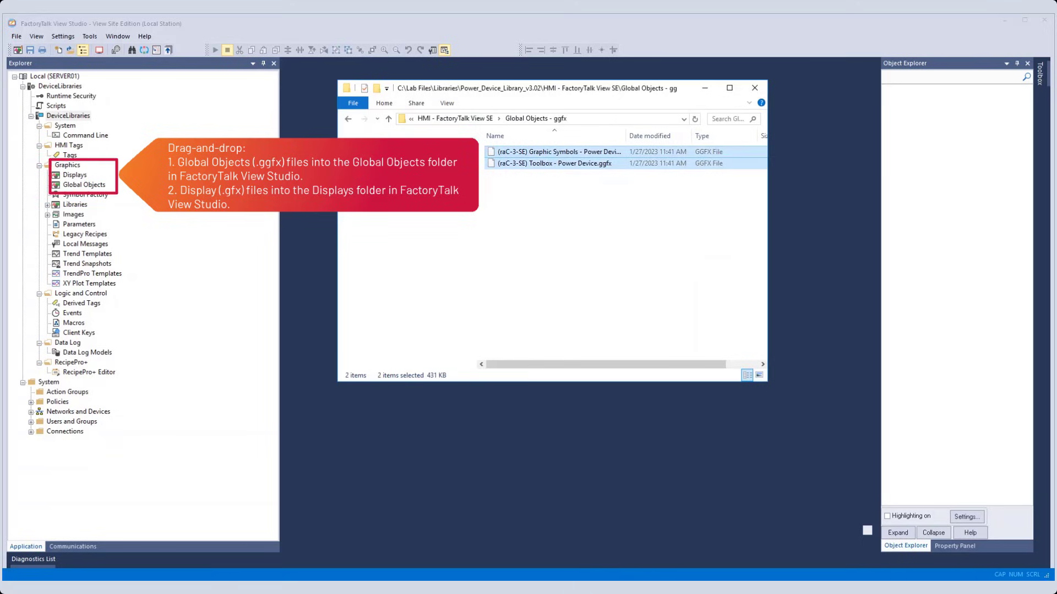
drag(84, 185, 84, 185)
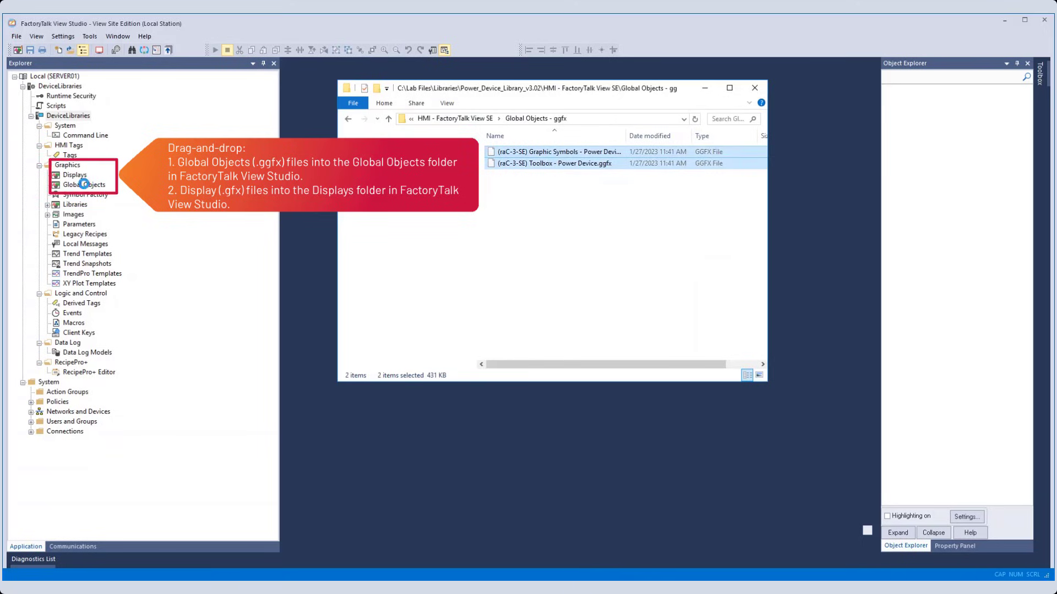
Import all faceplate files from the library's Displays - gfx folder into the project's Displays.
click(463, 120)
double_click(602, 153)
key(ctrl+a)
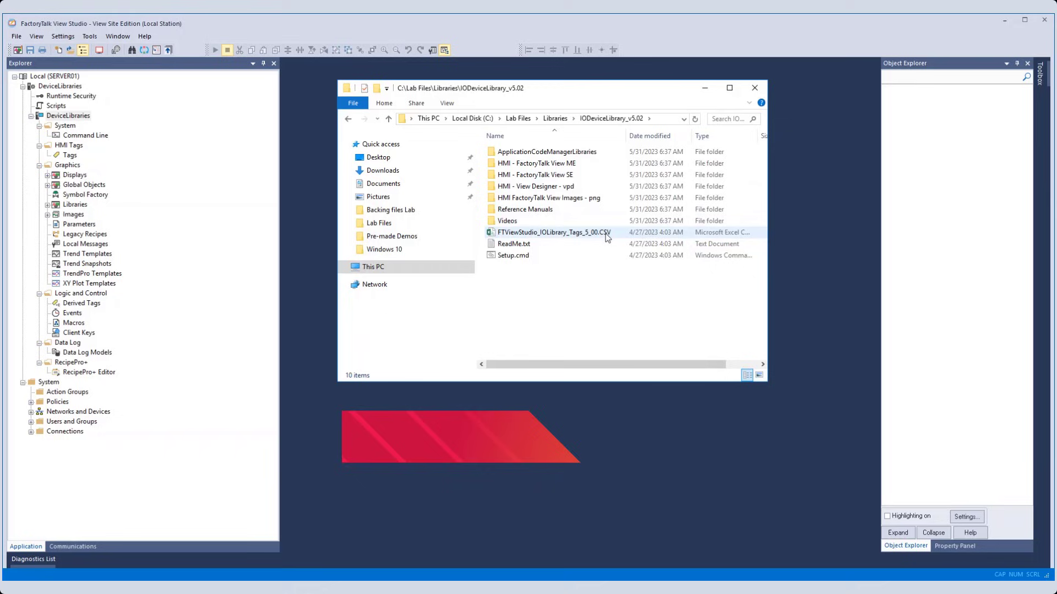
click(606, 233)
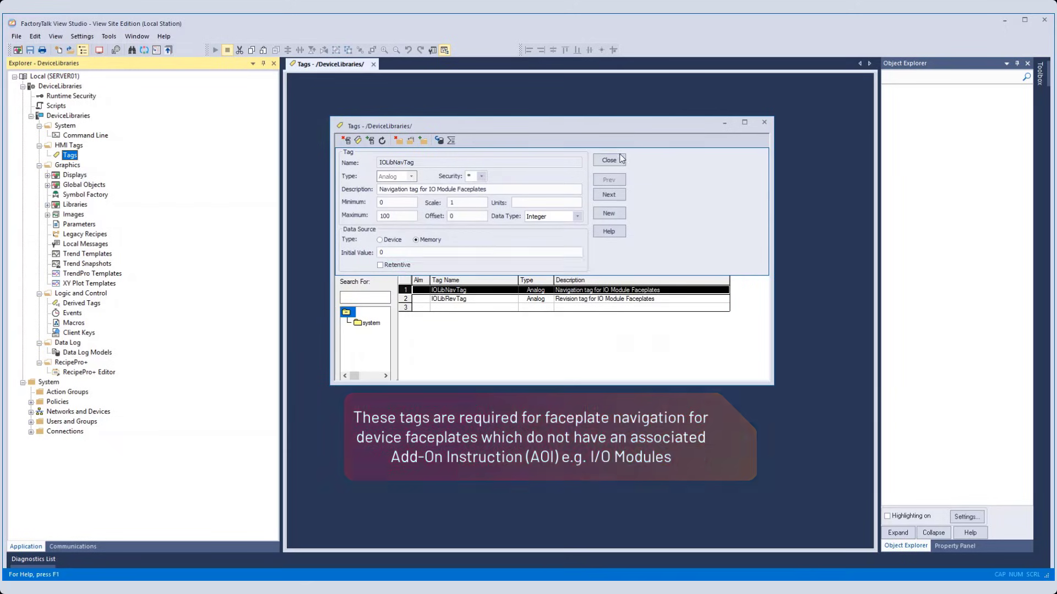
Start the Tag Import and Export Wizard with the operation Import FactoryTalk View tag CSV files.
click(90, 36)
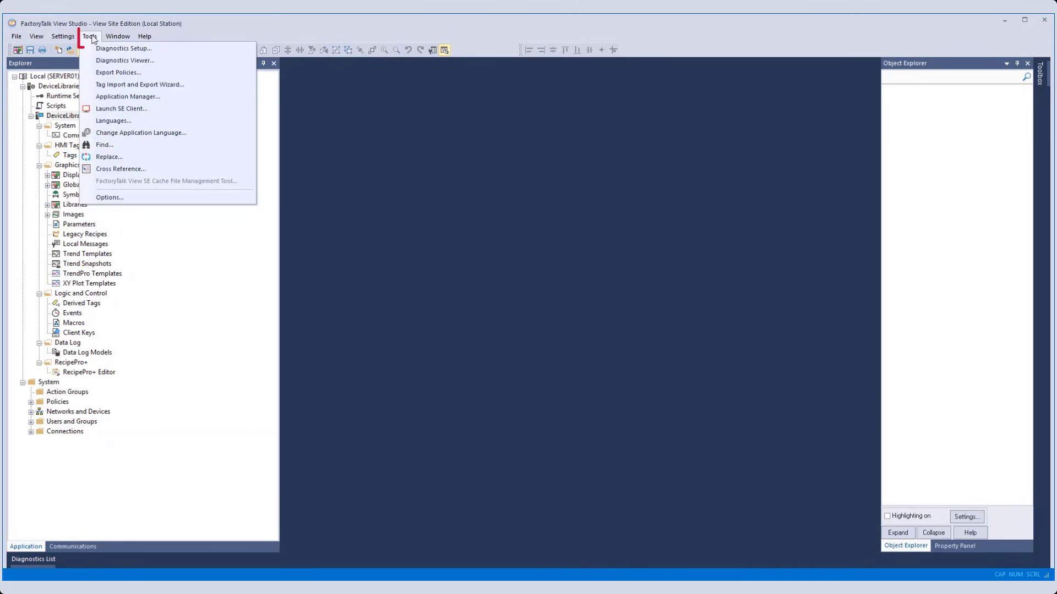
click(110, 85)
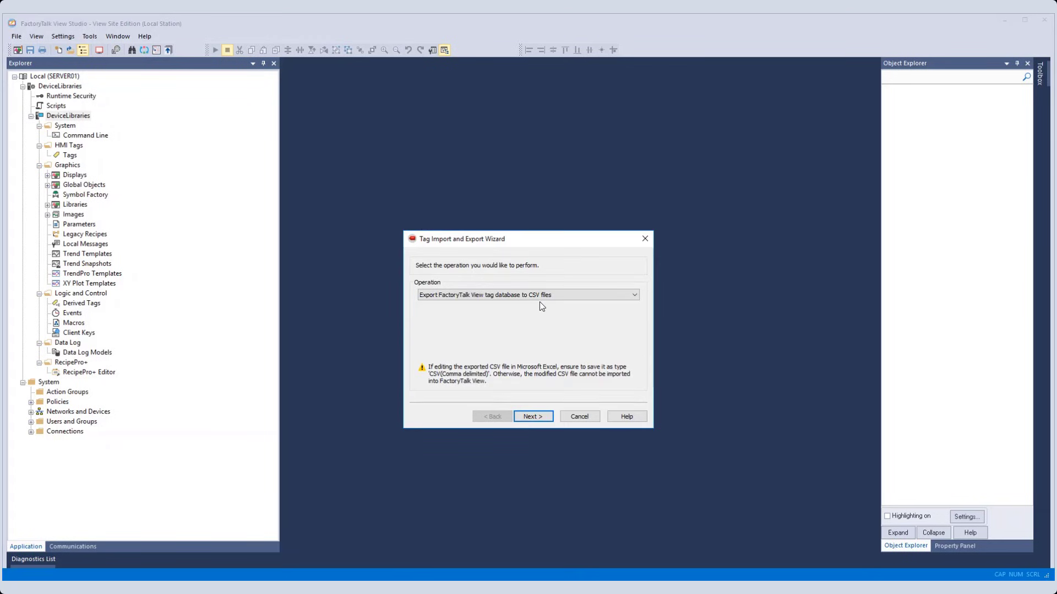
click(549, 297)
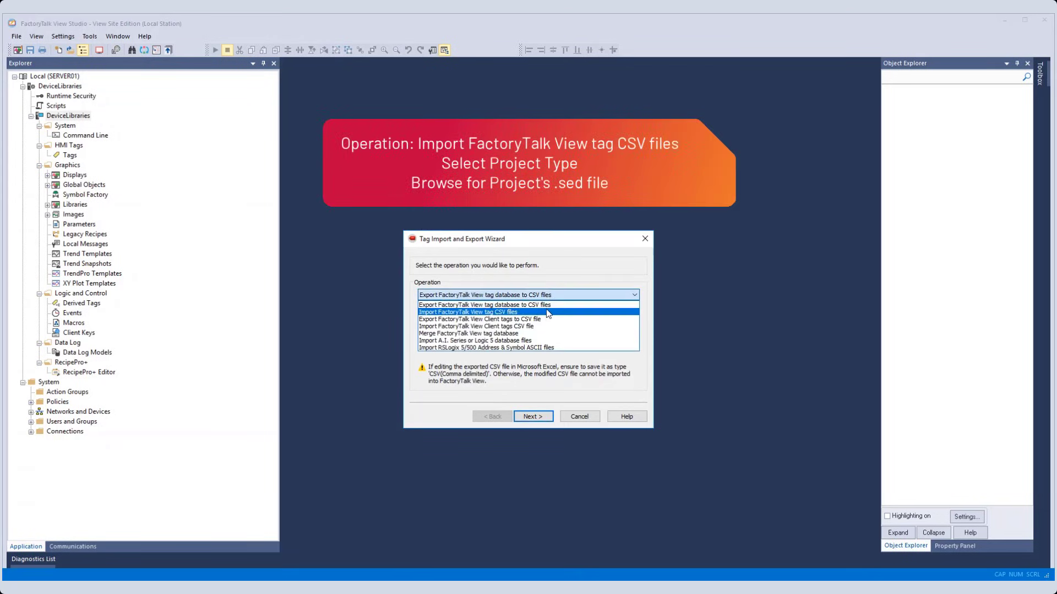
click(546, 312)
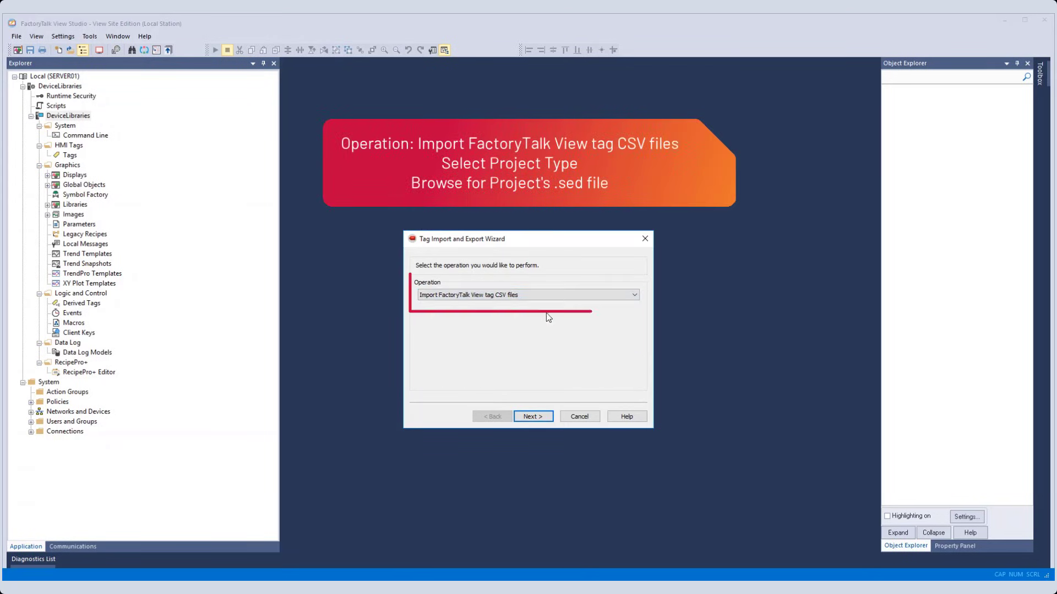
click(529, 418)
Set the import destination to project type Site Edition and the project file DeviceLibraries.sed.
click(612, 297)
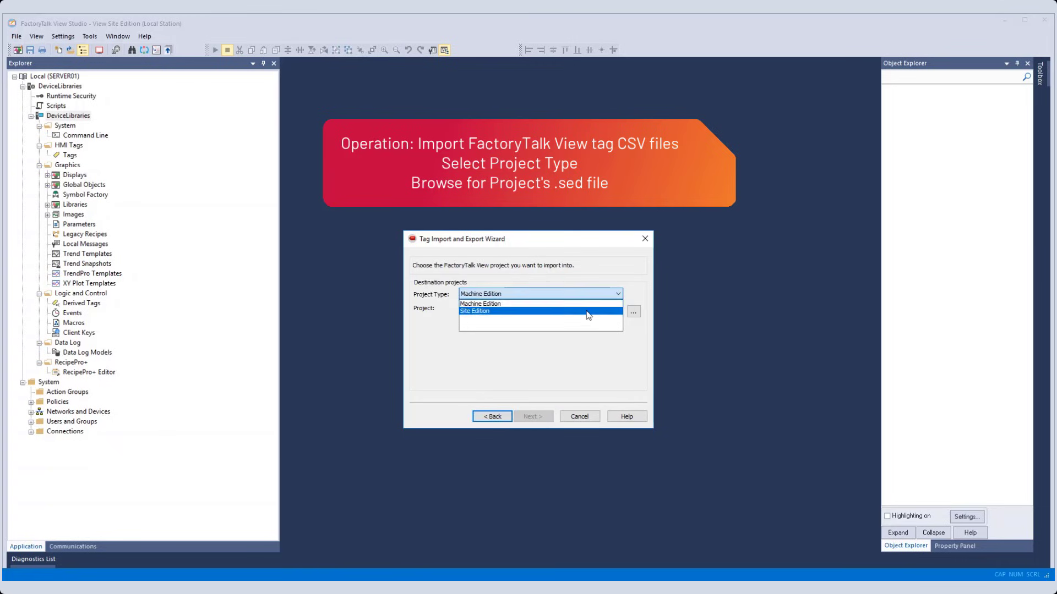
click(609, 311)
click(634, 312)
click(486, 468)
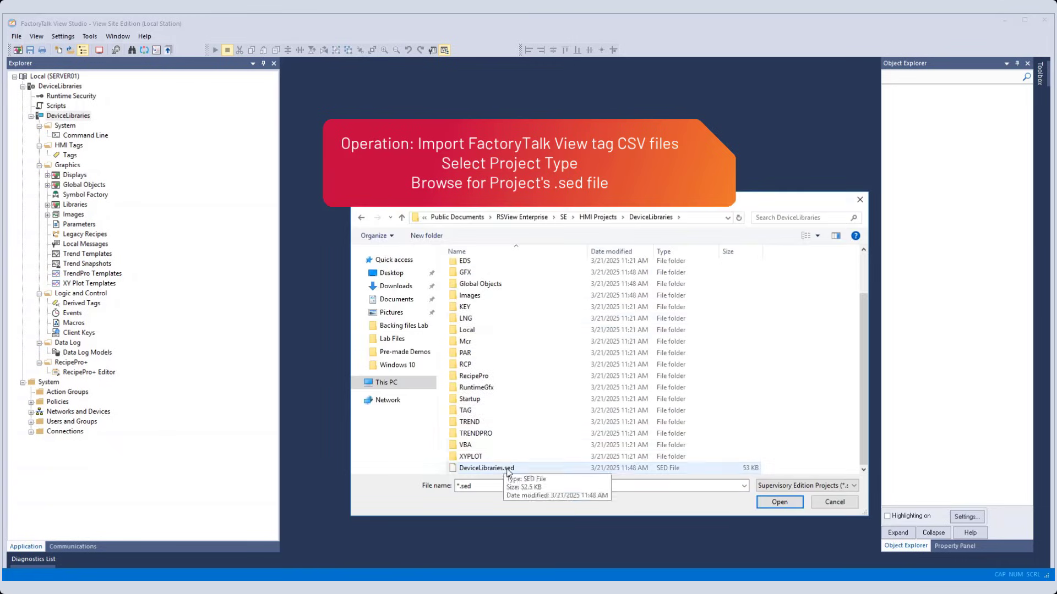
click(776, 501)
click(536, 417)
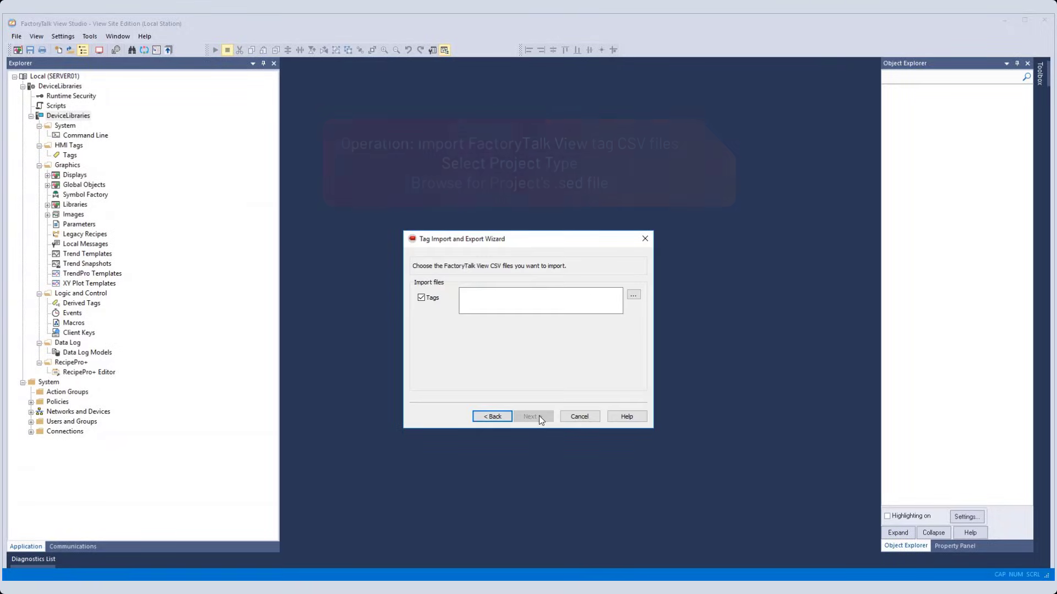
Import the tags from FTViewStudio_IOLibrary_Tags_5_00.CSV in the IODeviceLibrary_v5.02 folder, using the Skip existing option.
click(633, 295)
click(534, 349)
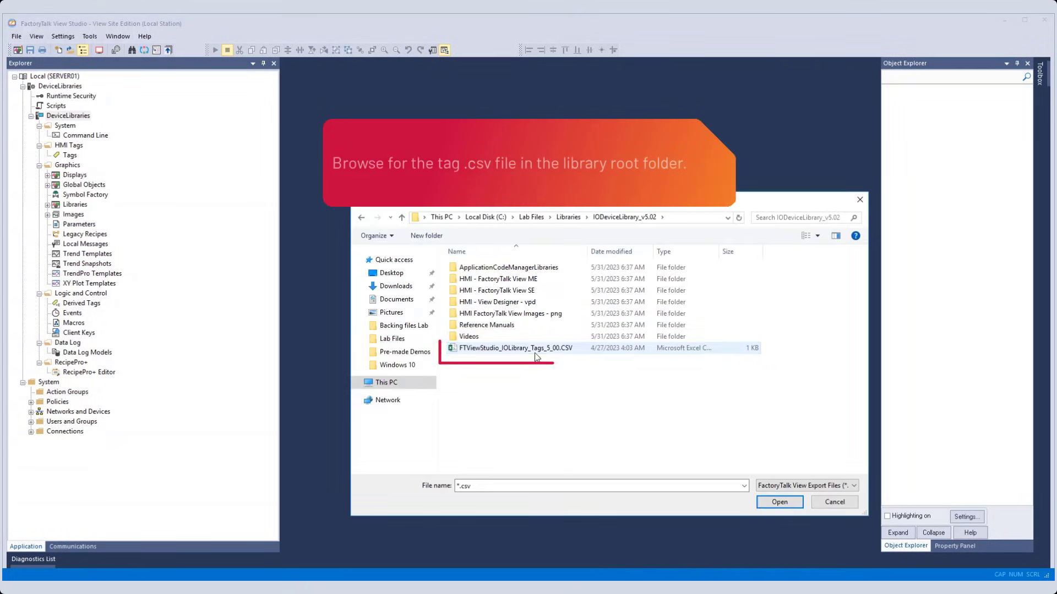
click(776, 501)
click(538, 417)
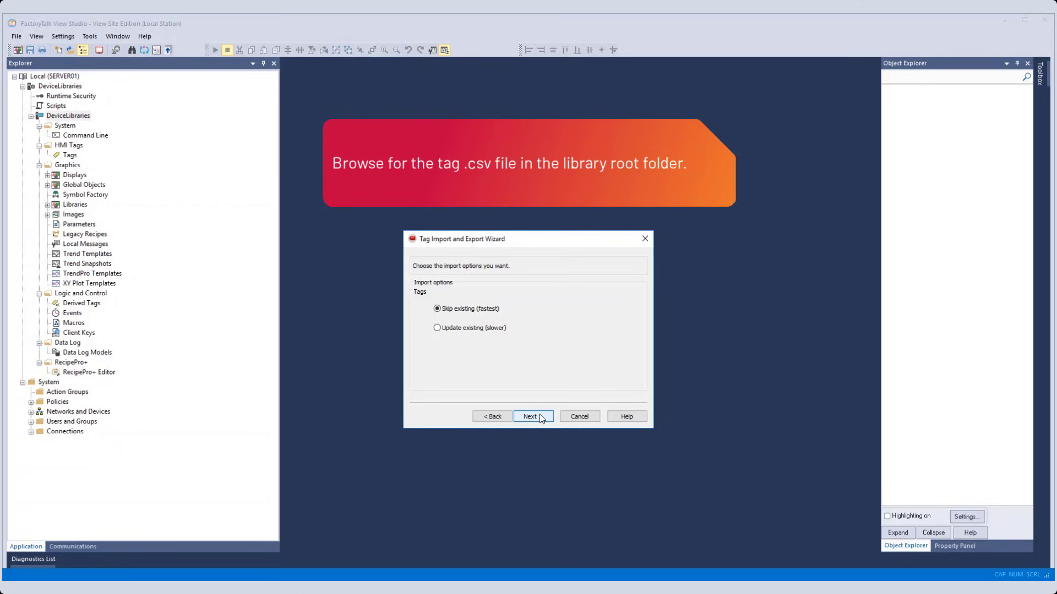
click(539, 417)
click(539, 417)
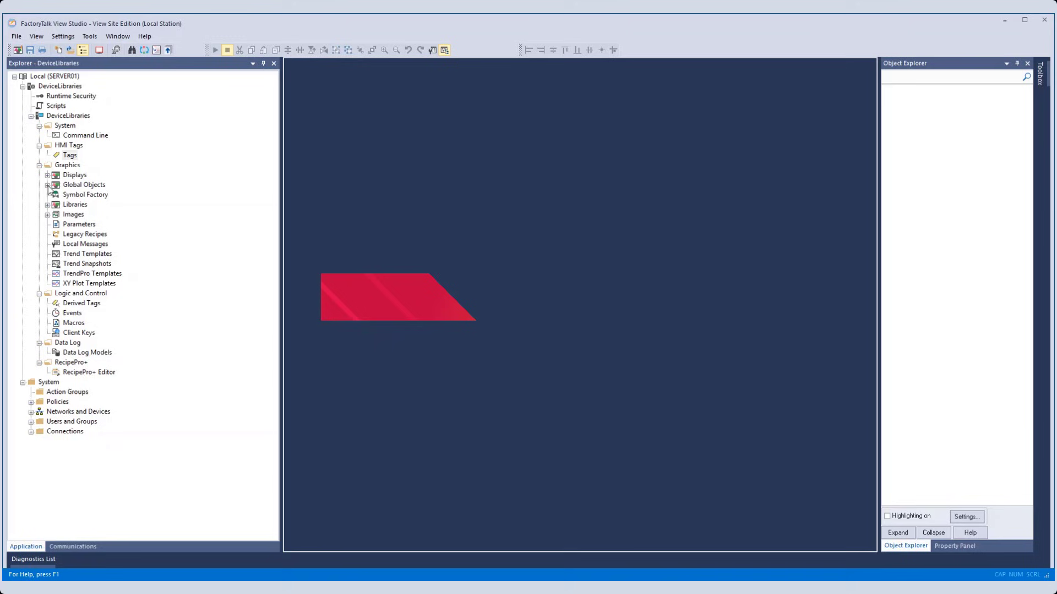
Expand the imported Global Objects and Displays, and examine the generic launch button in Graphic Symbols - Power Device.
click(48, 185)
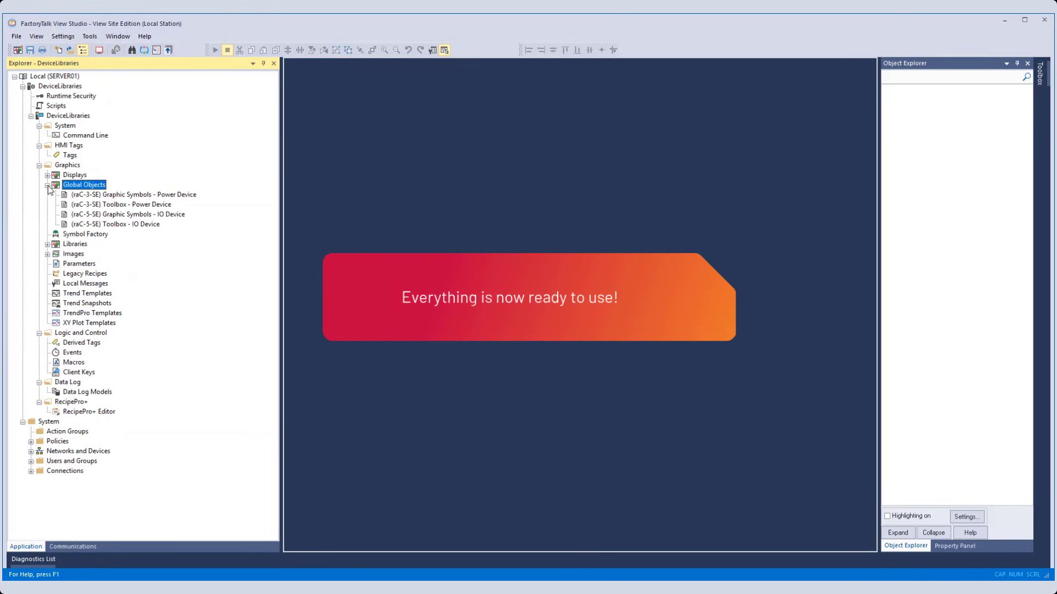
click(47, 176)
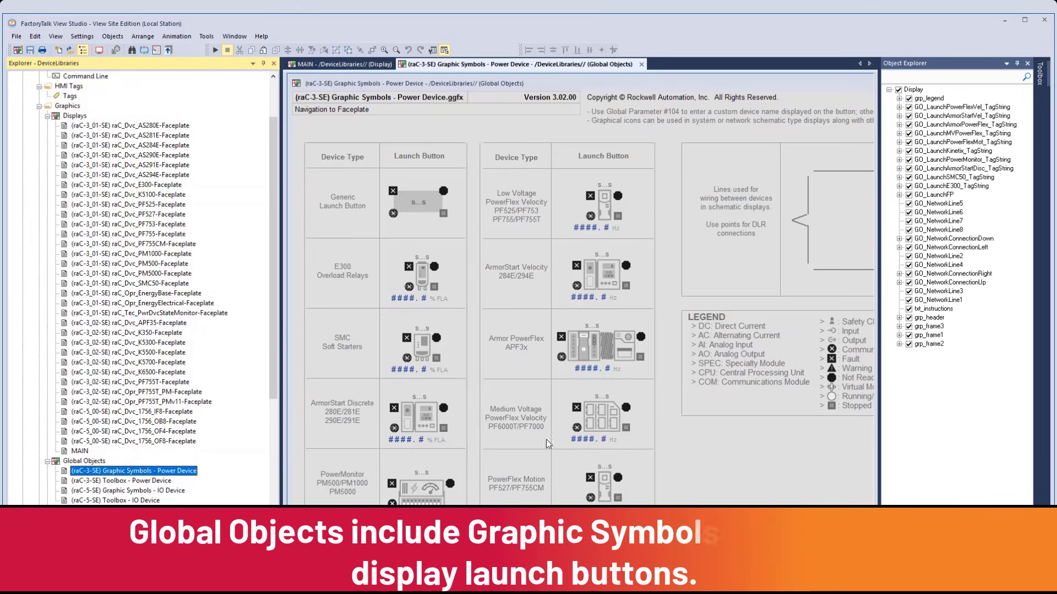
click(428, 204)
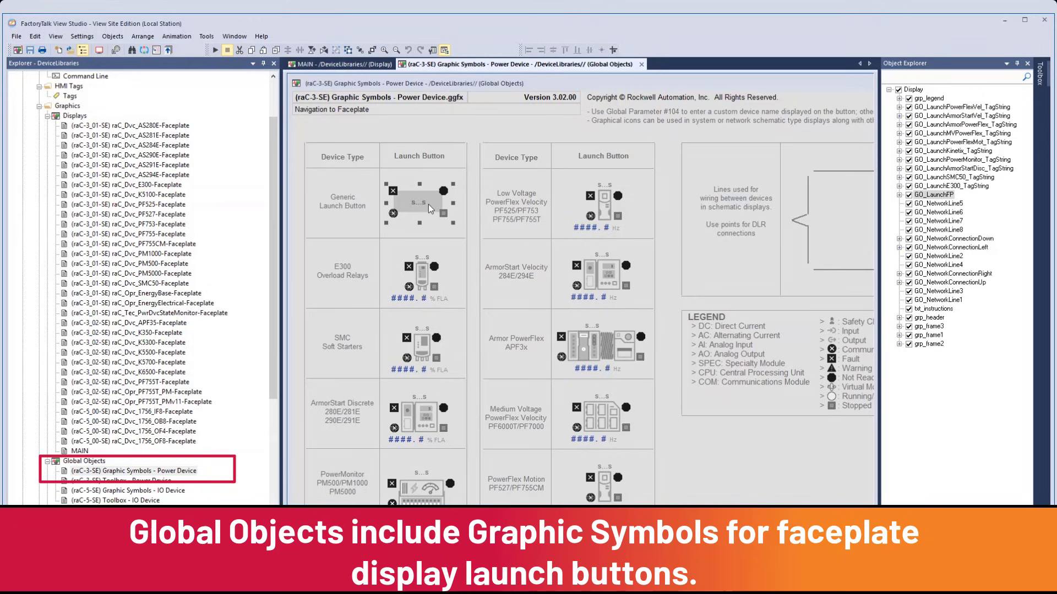
Copy the E300 overload relay launch button from Graphic Symbols - Power Device into the MAIN display, placing it near the display's upper-left corner.
click(428, 277)
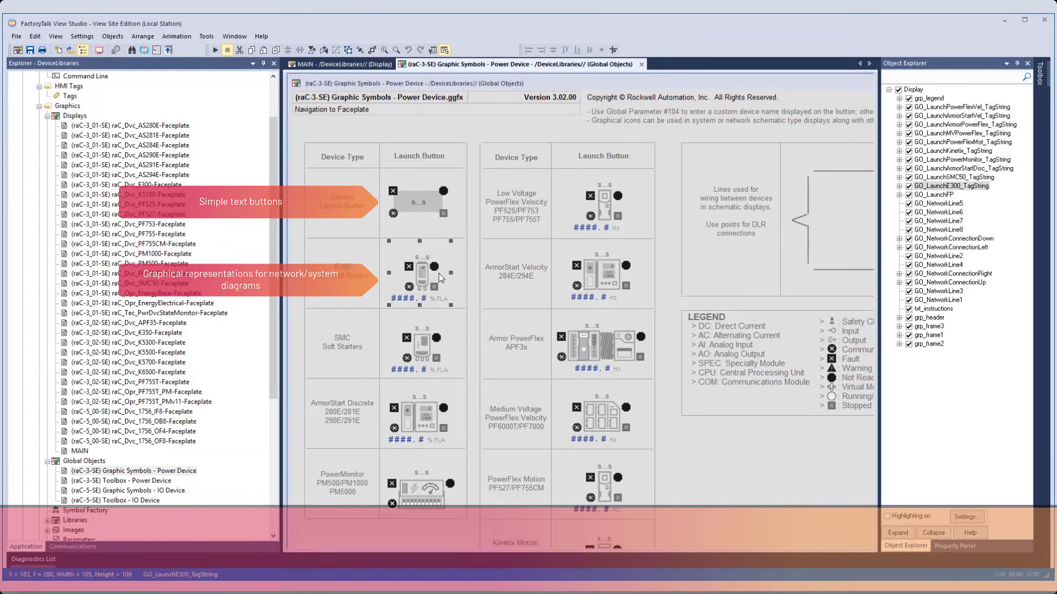
right_click(421, 282)
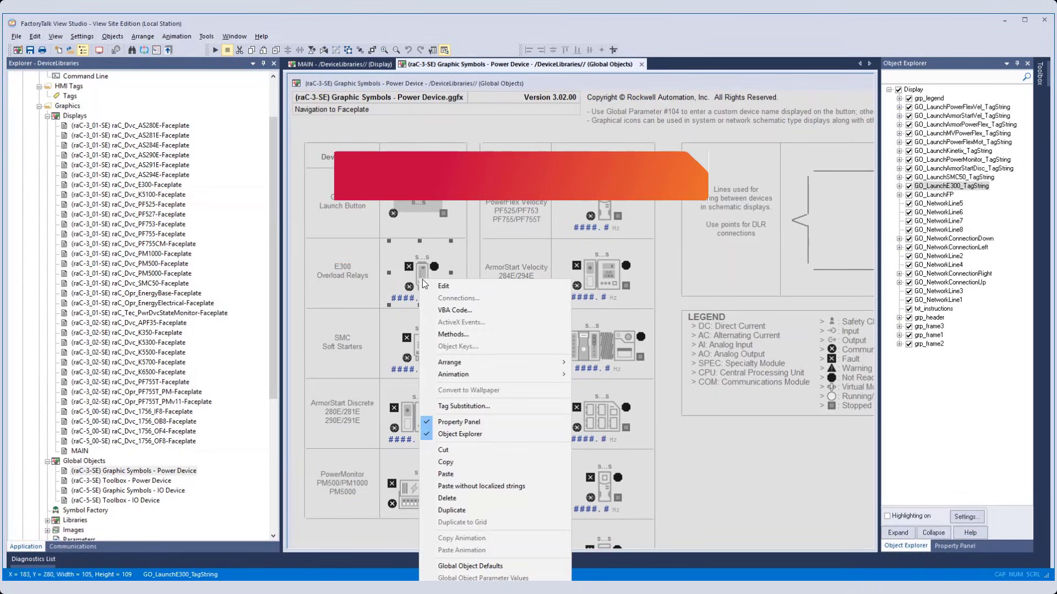
click(458, 456)
click(343, 64)
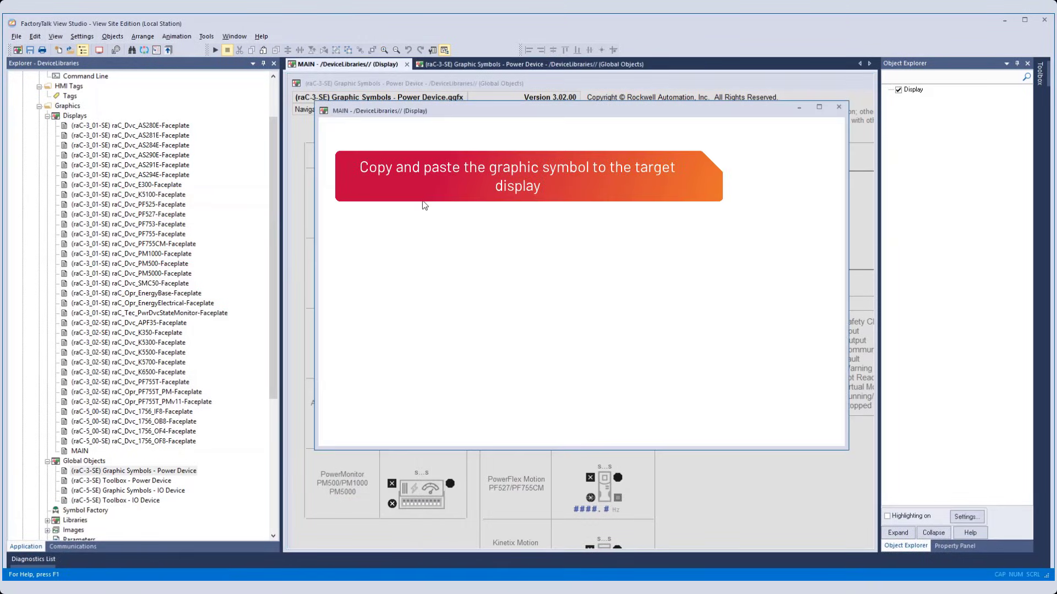
right_click(424, 204)
click(461, 288)
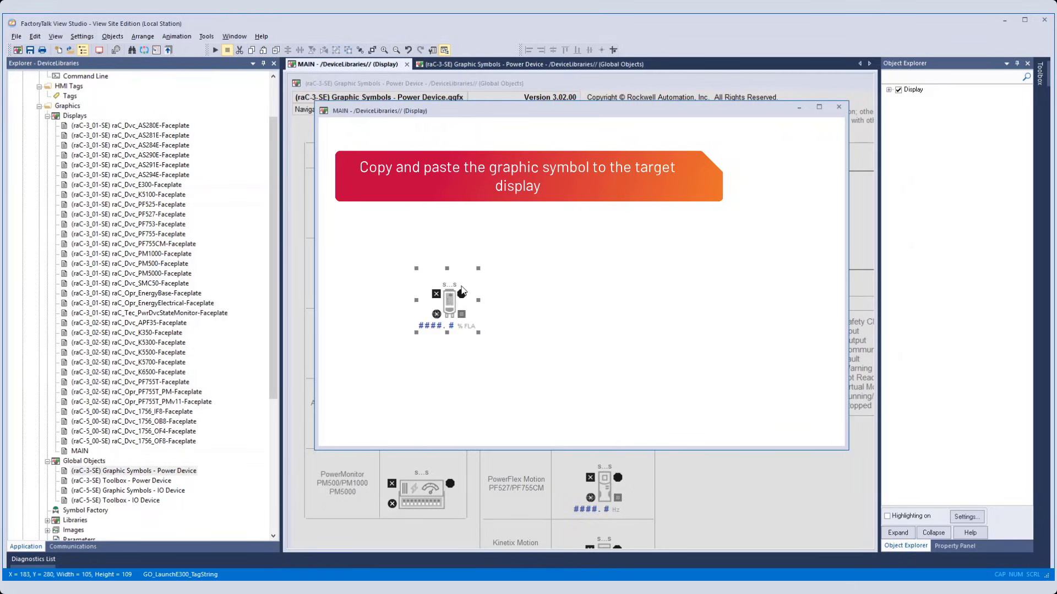
drag(452, 308, 409, 174)
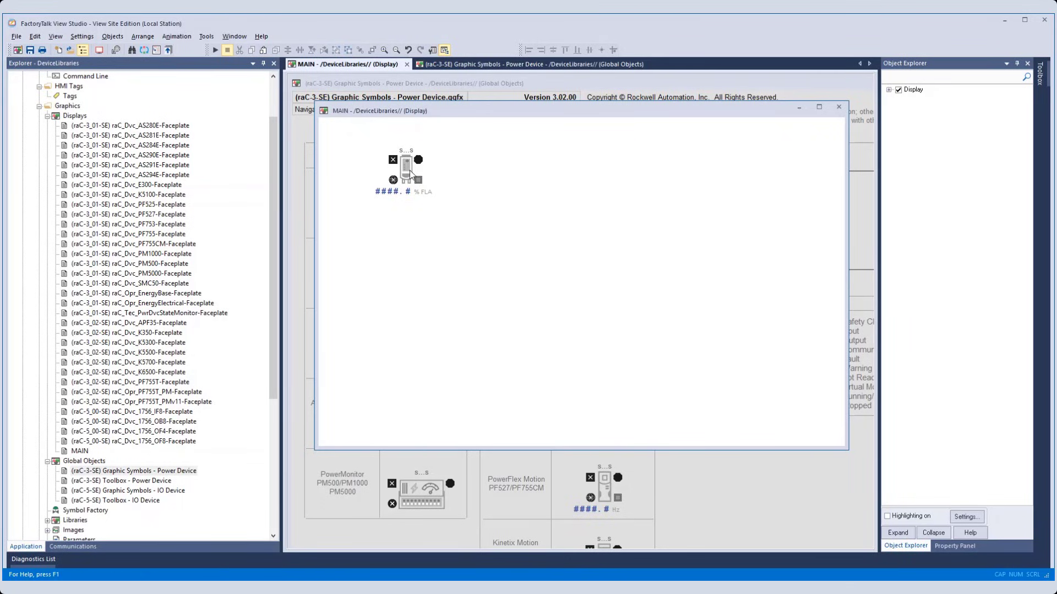
In the E300 button's global object parameter values, assign the online tag [shortcut]MT102_Dvc as the #102 backing tag.
right_click(410, 174)
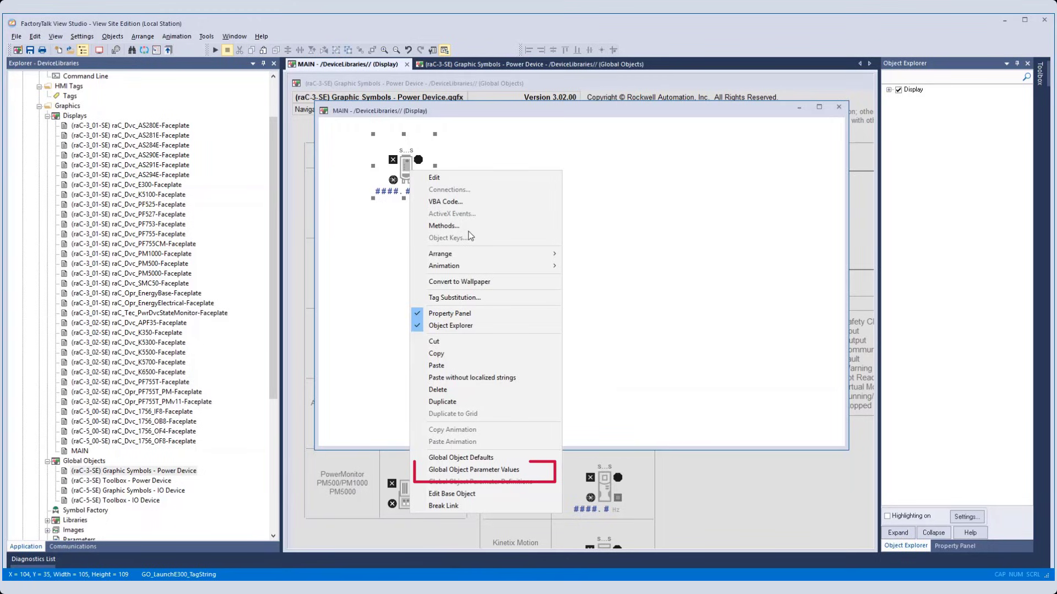
click(509, 470)
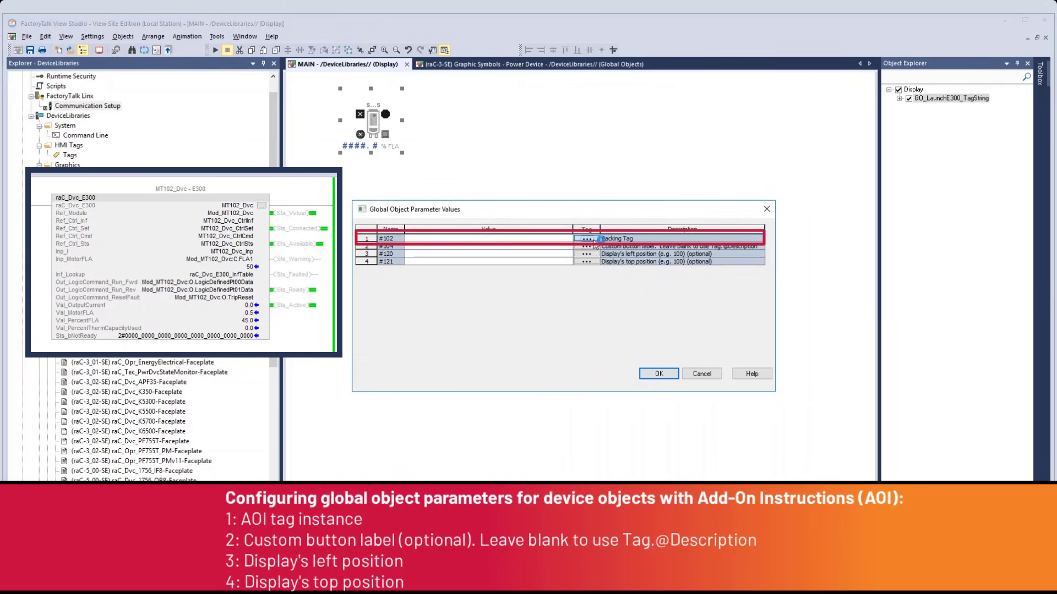
click(593, 240)
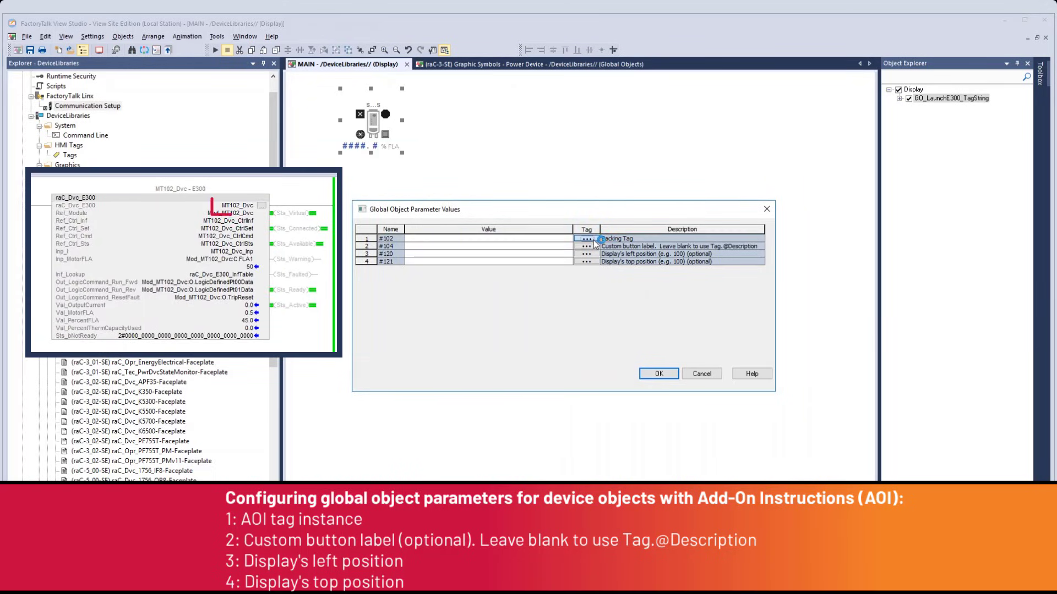
double_click(567, 157)
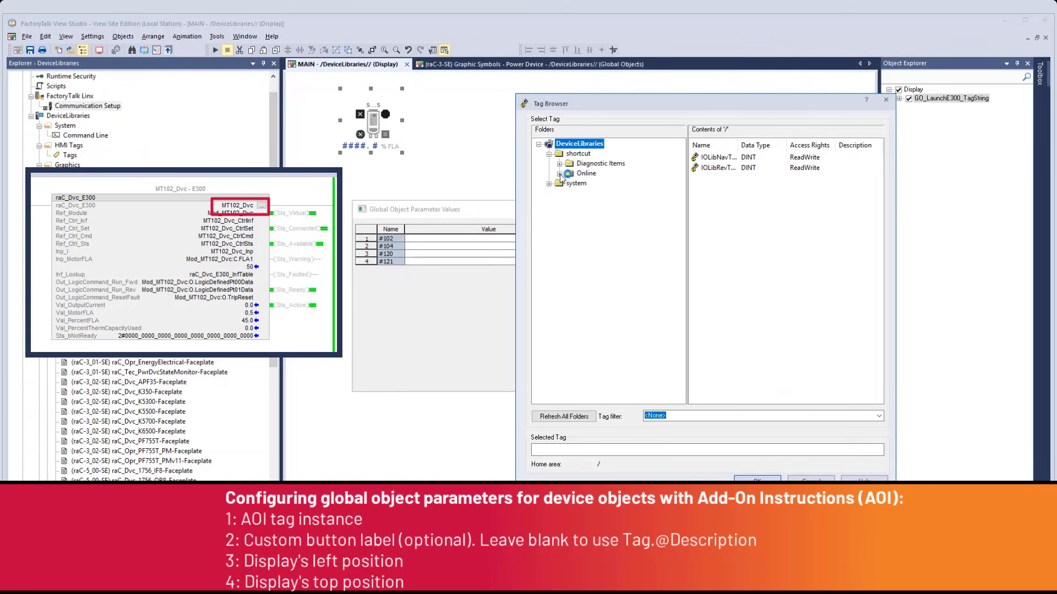
click(570, 174)
scroll(667, 231, down, 10)
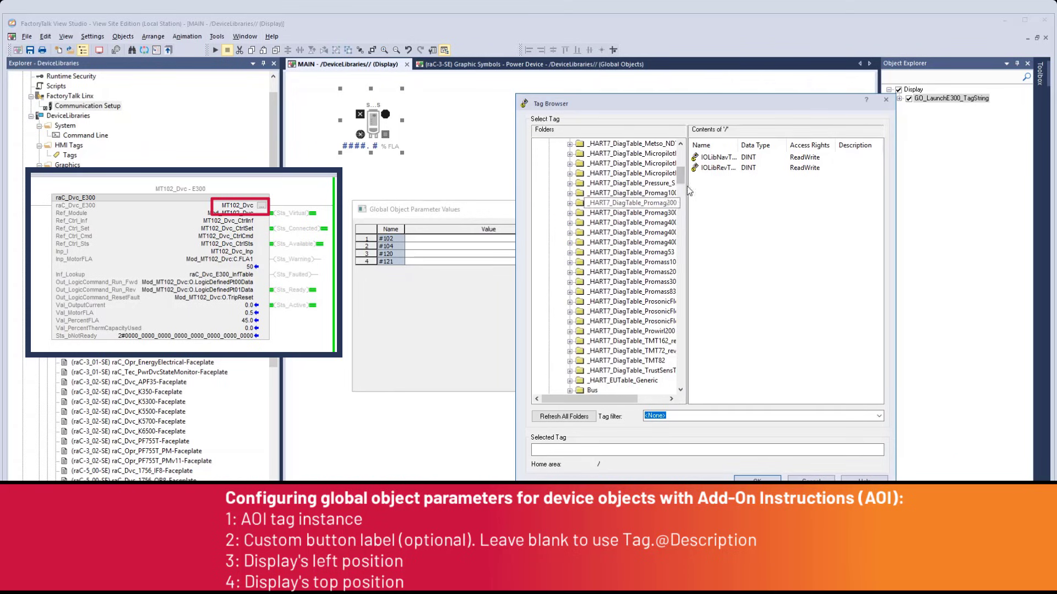
click(610, 352)
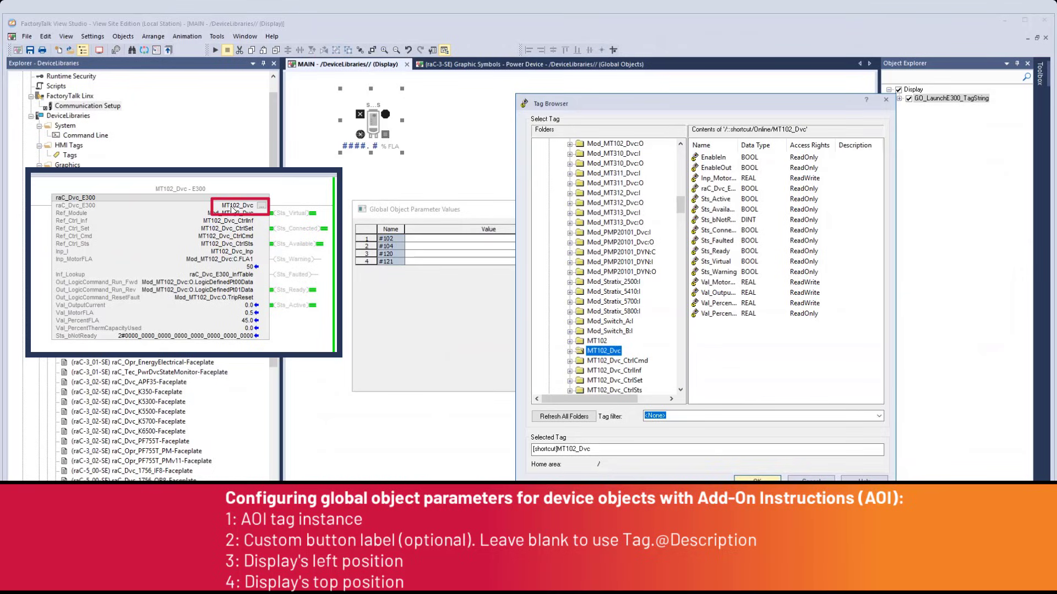
click(757, 478)
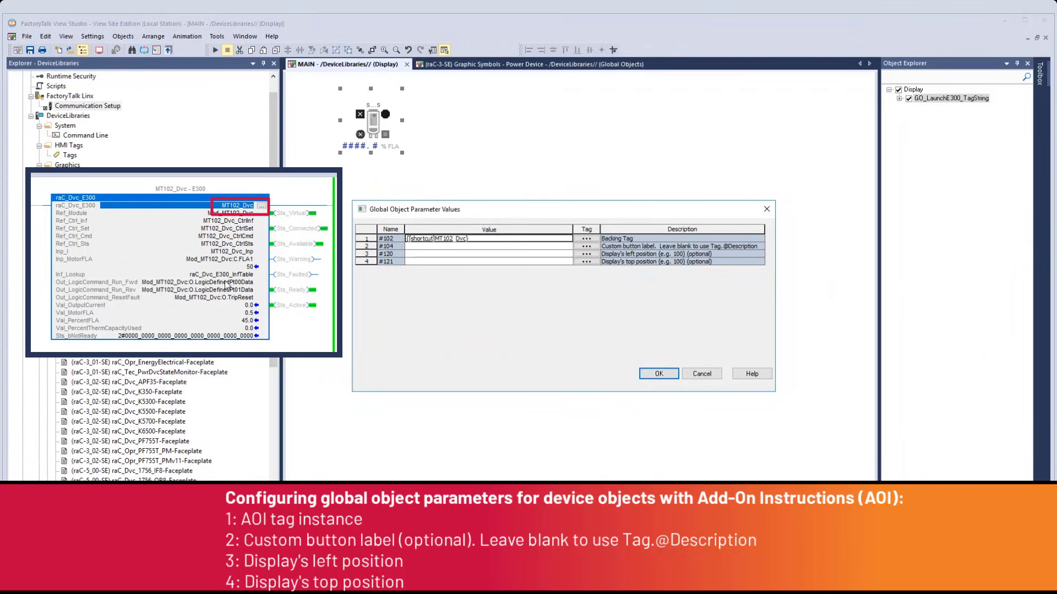
Enter MT102 as the #104 custom button label in the E300 launch button's global object parameter values.
click(498, 247)
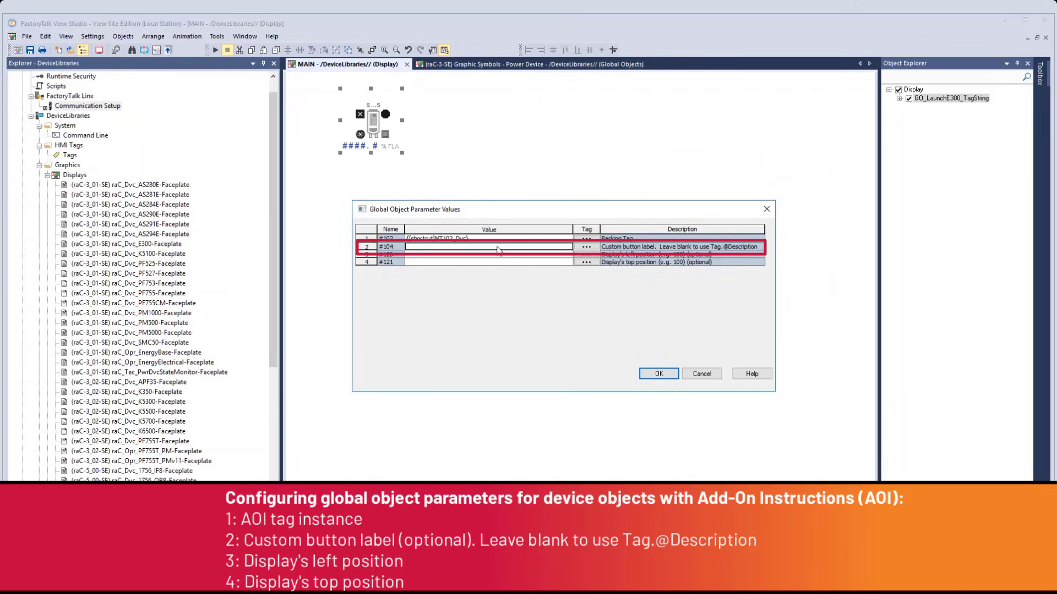
text(MT102)
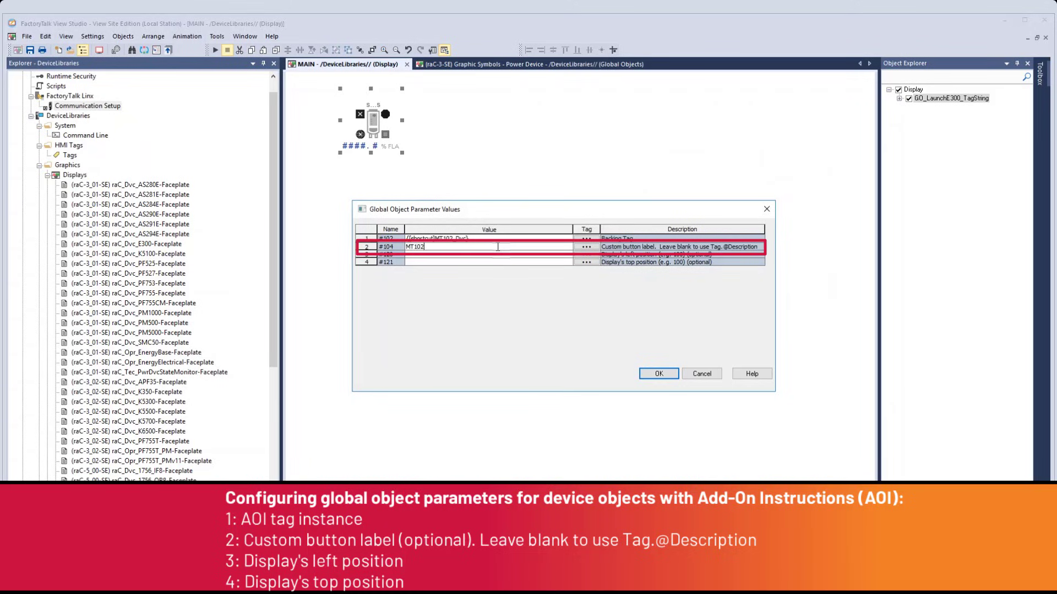
key(Return)
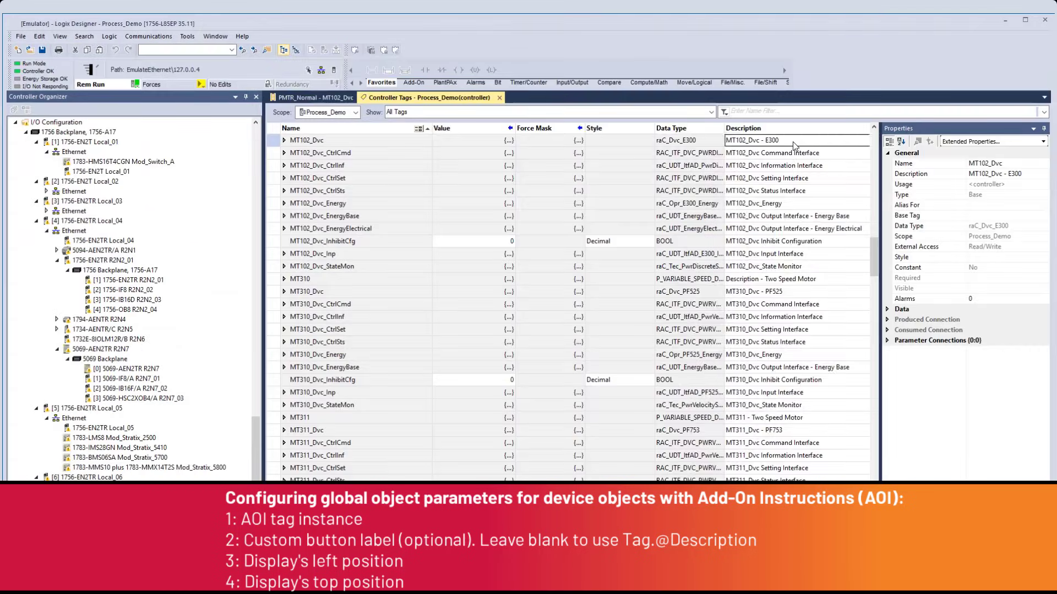
click(794, 145)
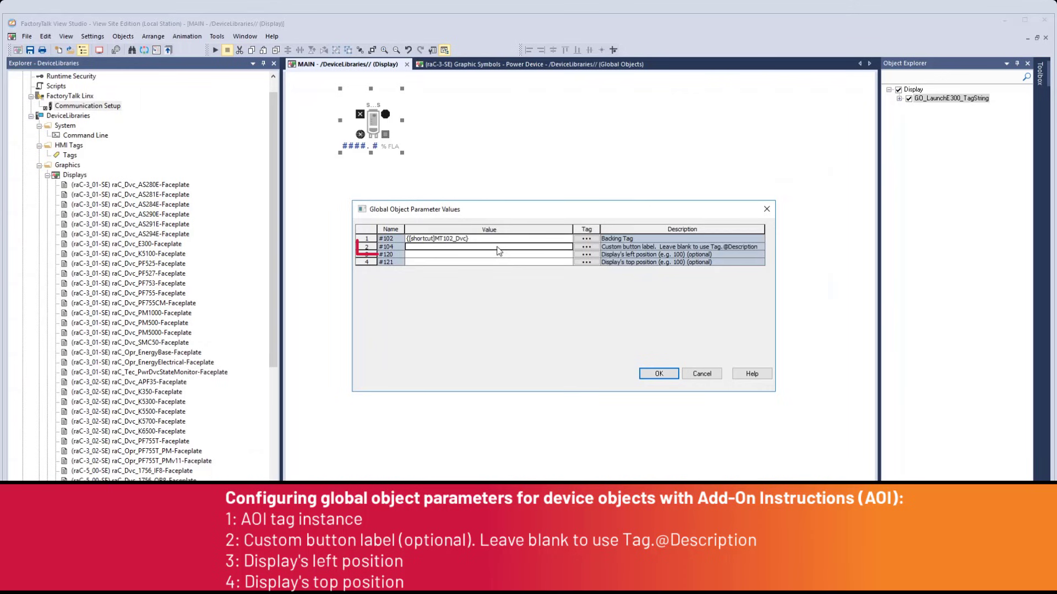
click(497, 247)
text(MT)
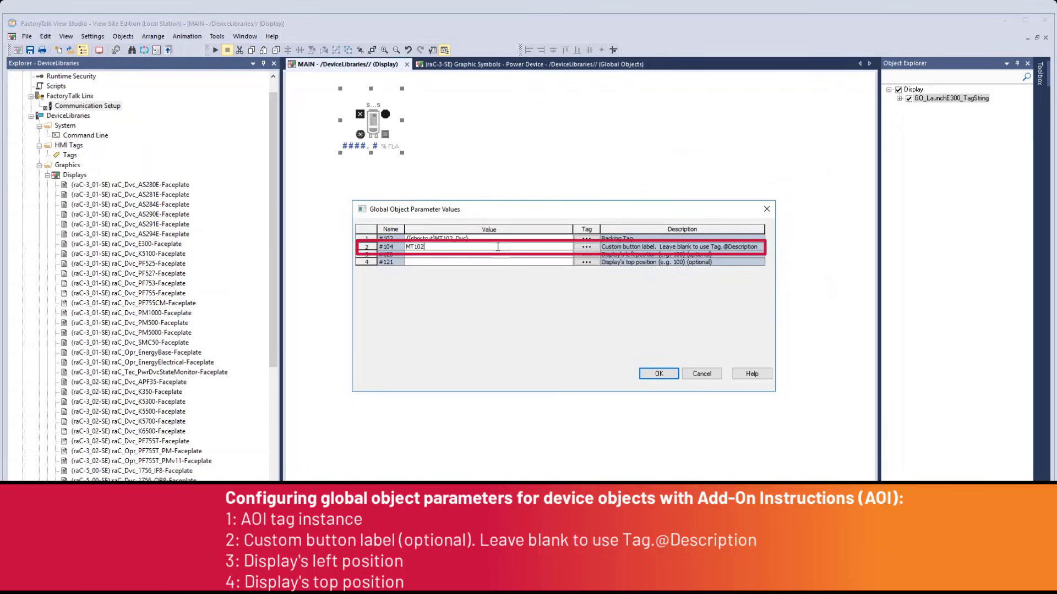
text(102)
key(Return)
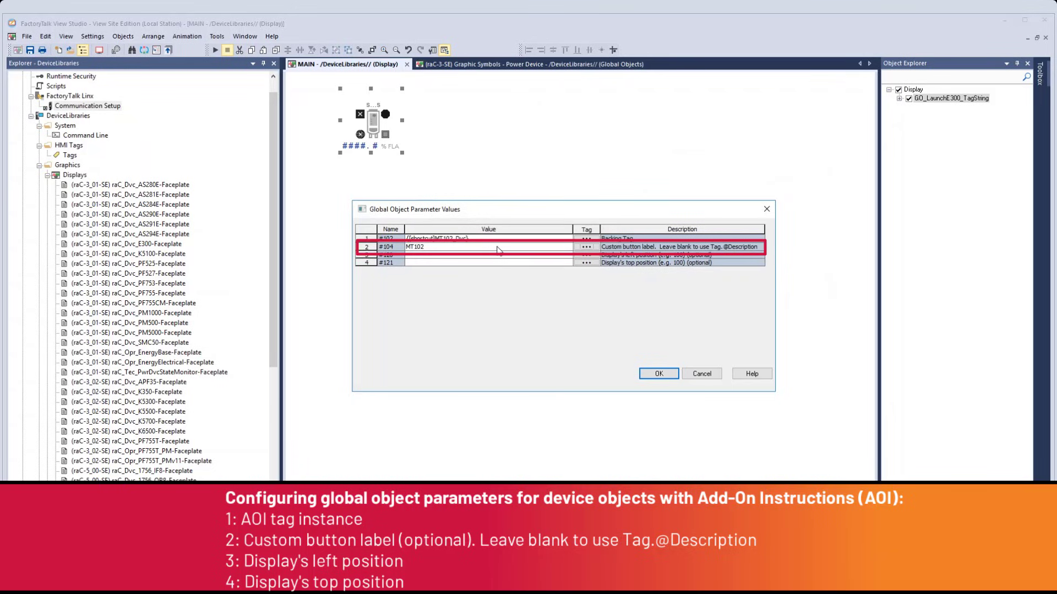
Check the optional #120 and #121 display position parameters, and launch the MT102 faceplate from MAIN in the FactoryTalk View SE Client.
click(461, 254)
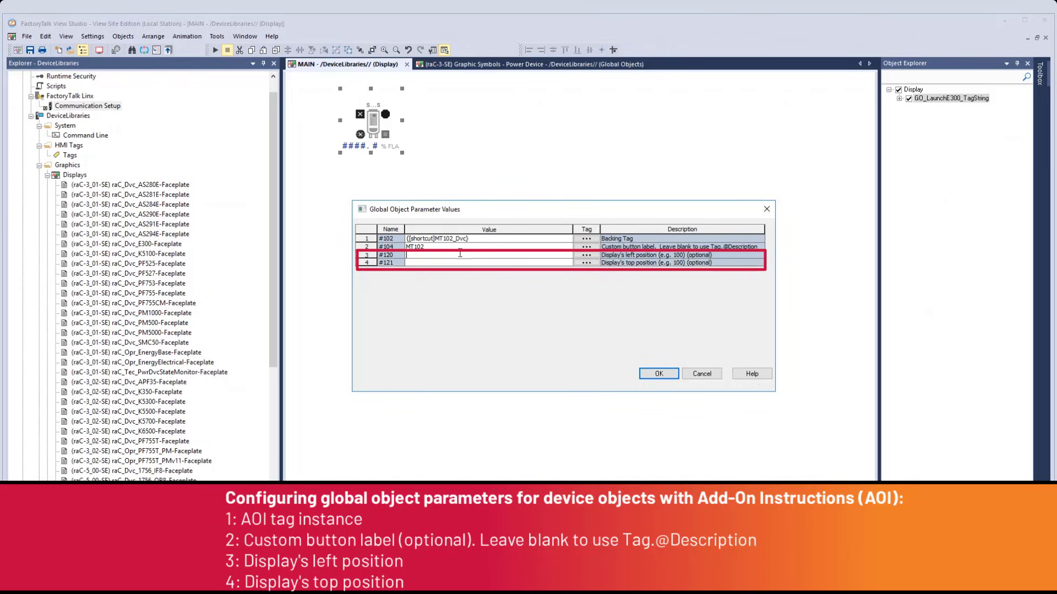
click(455, 263)
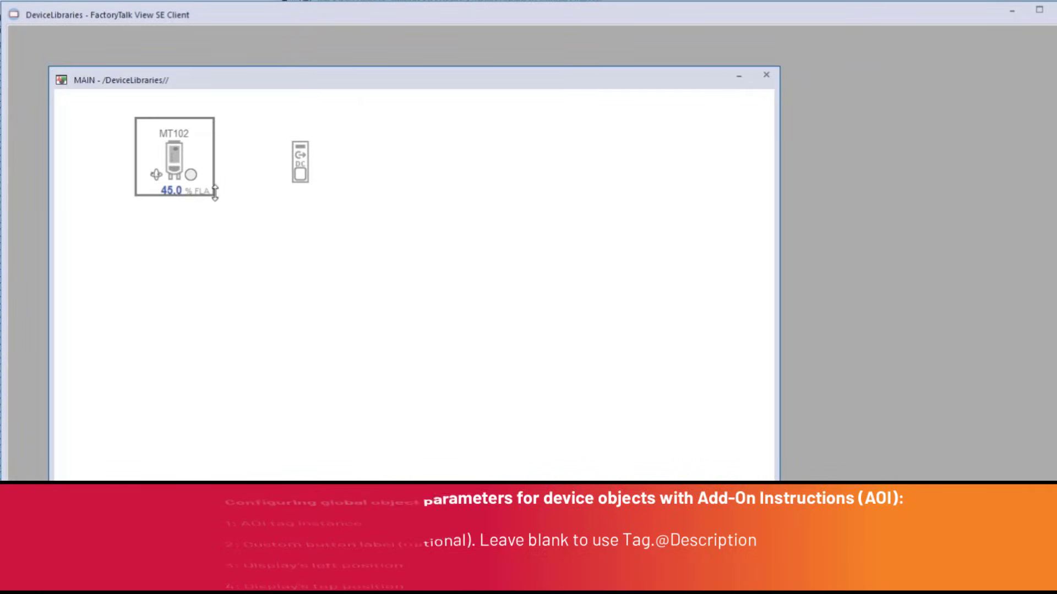
click(179, 168)
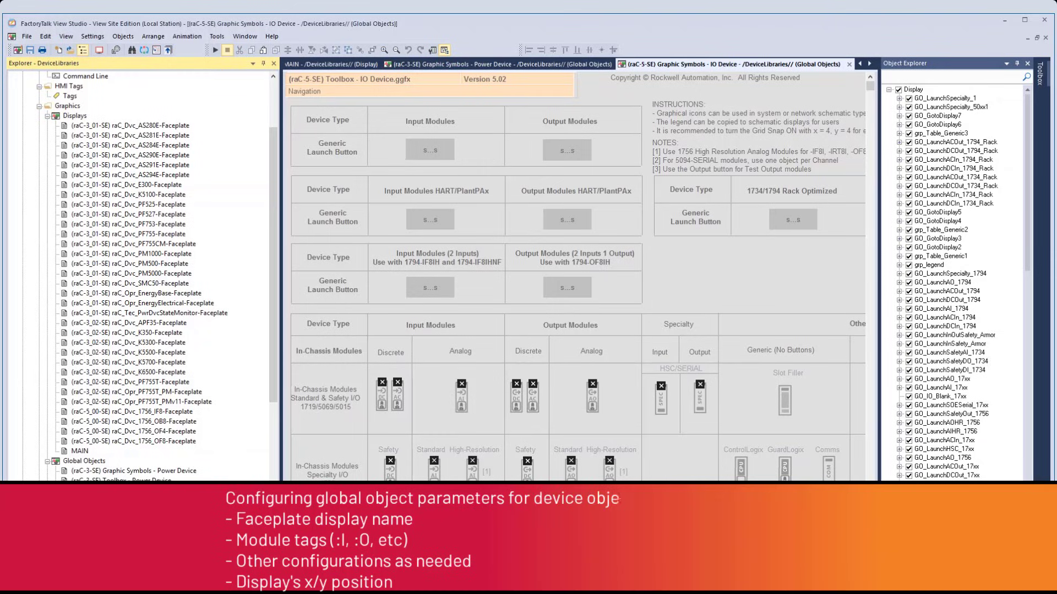
Add the discrete output launch button from Graphic Symbols - IO Device to MAIN, with #102 set to (raC-5_00-SE) raC_Dvc_1756_OB8-Faceplate.
scroll(597, 380, down, 3)
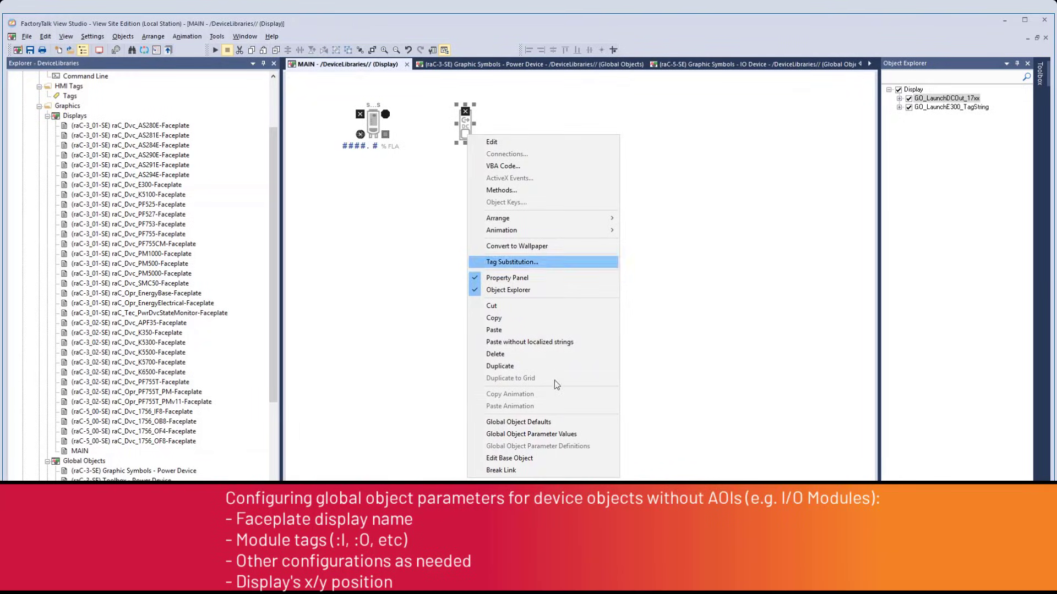
click(556, 431)
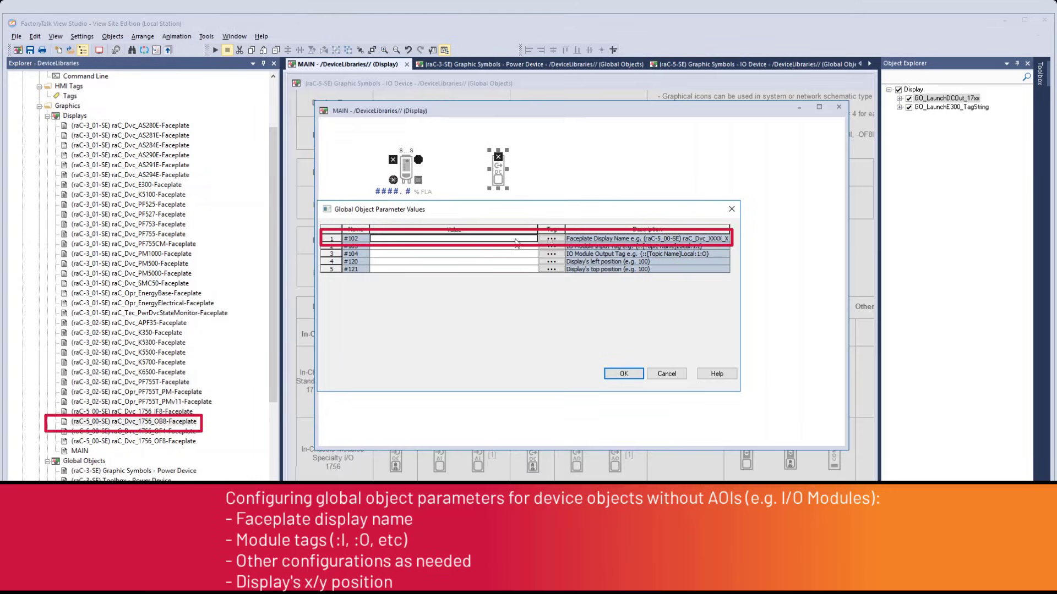
right_click(516, 243)
click(551, 300)
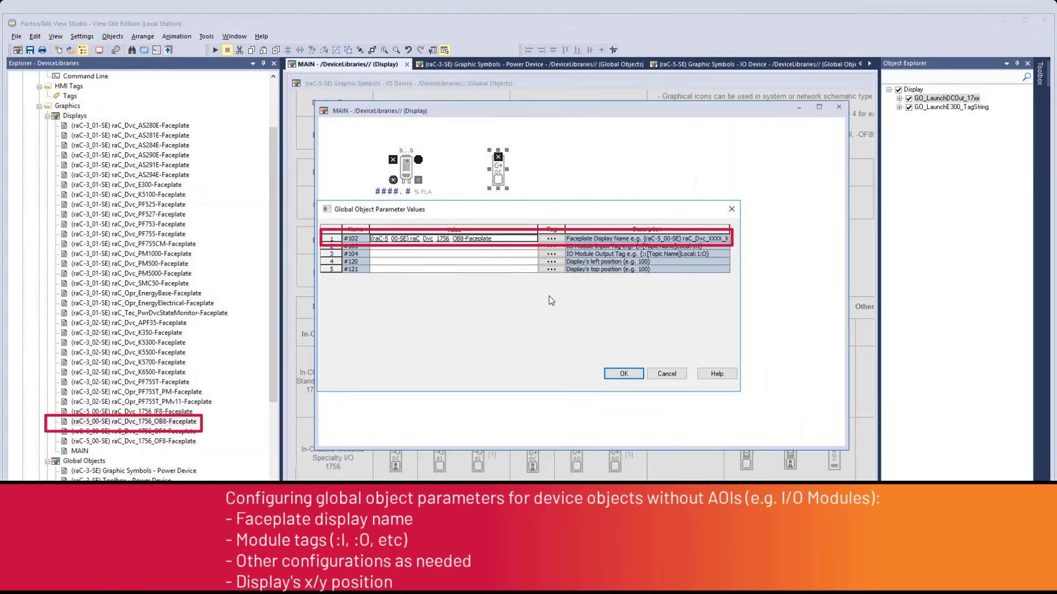
Assign ::[shortcut]R2N2_01:4:I as the button's #103 module input tag and ::[shortcut]R2N2_01:4:O as its #104 module output tag.
click(551, 245)
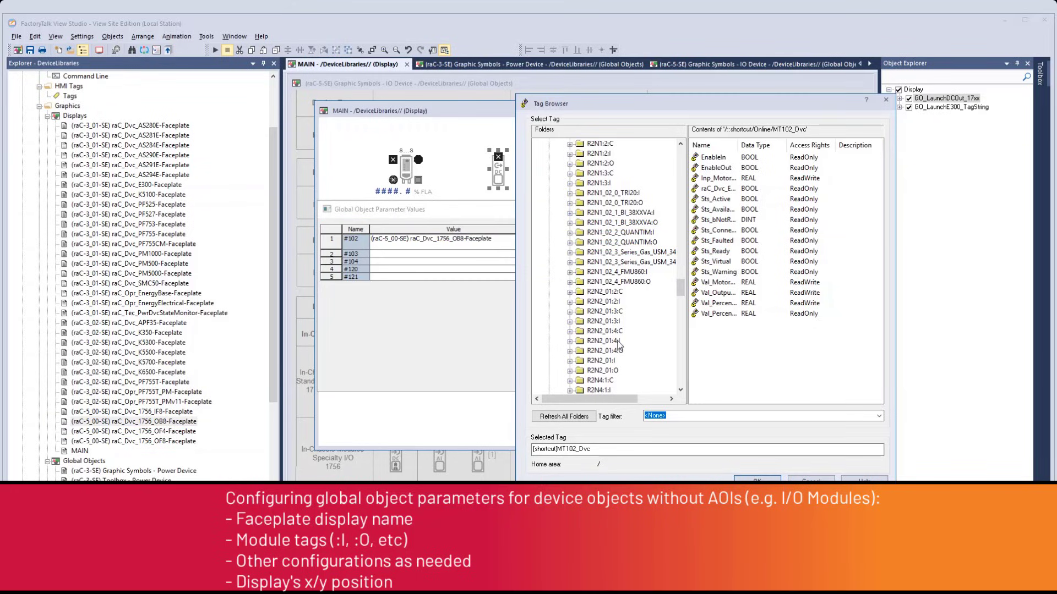
click(611, 341)
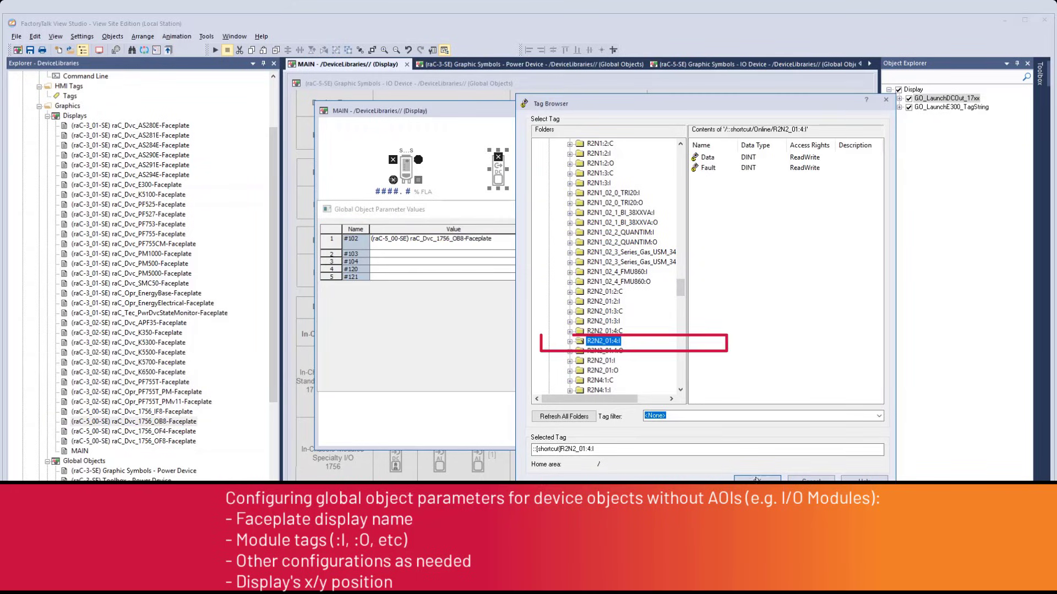
key(Return)
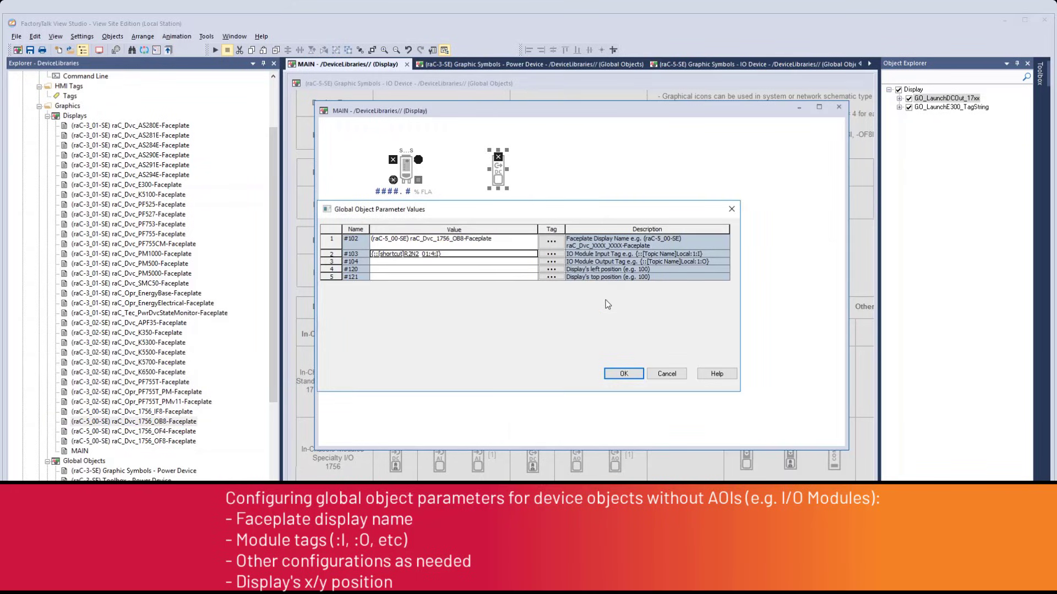
click(559, 263)
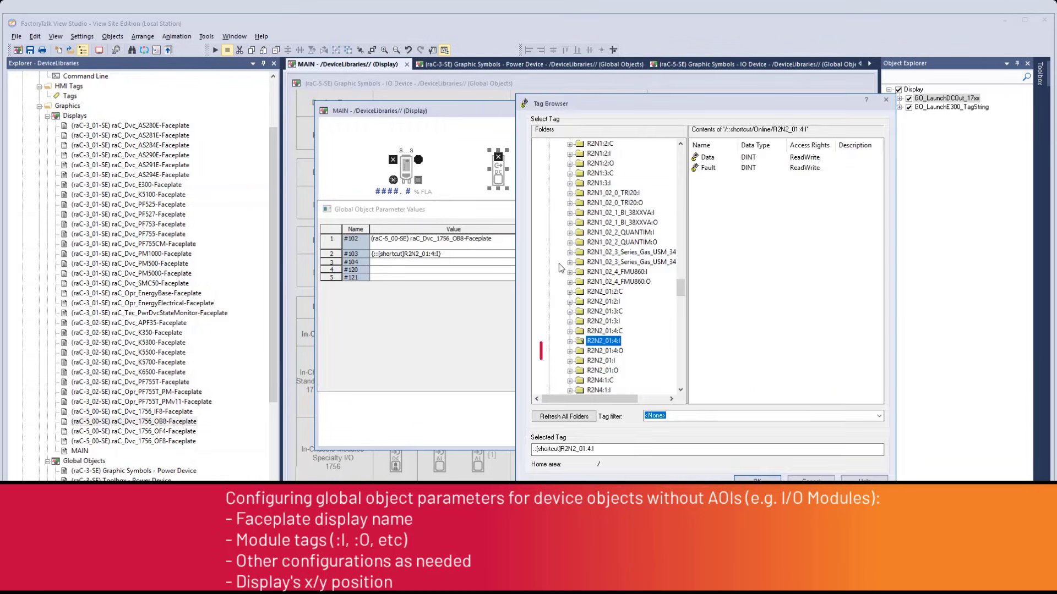
click(605, 351)
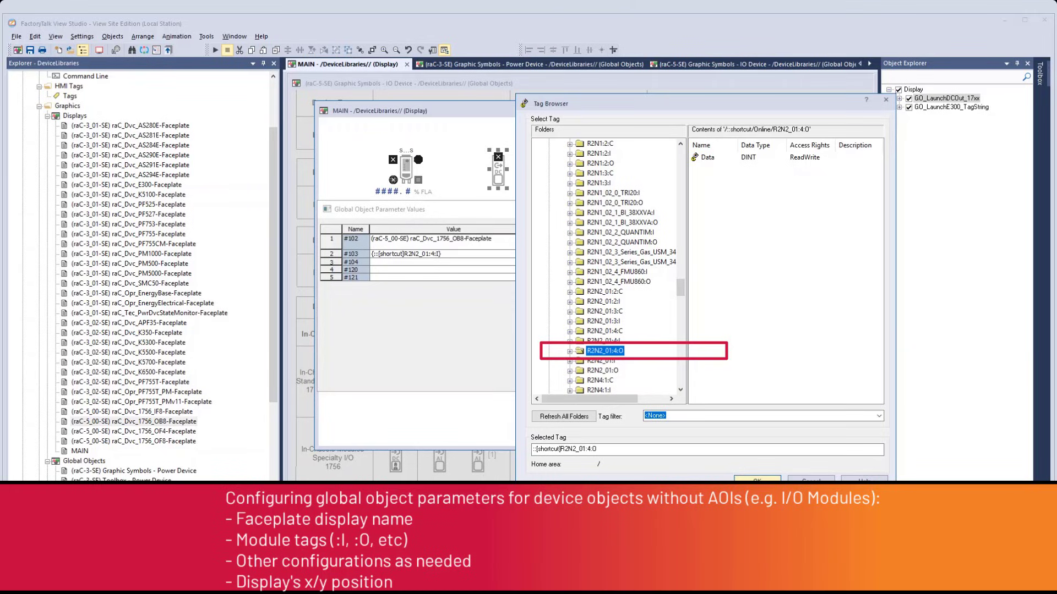
key(Return)
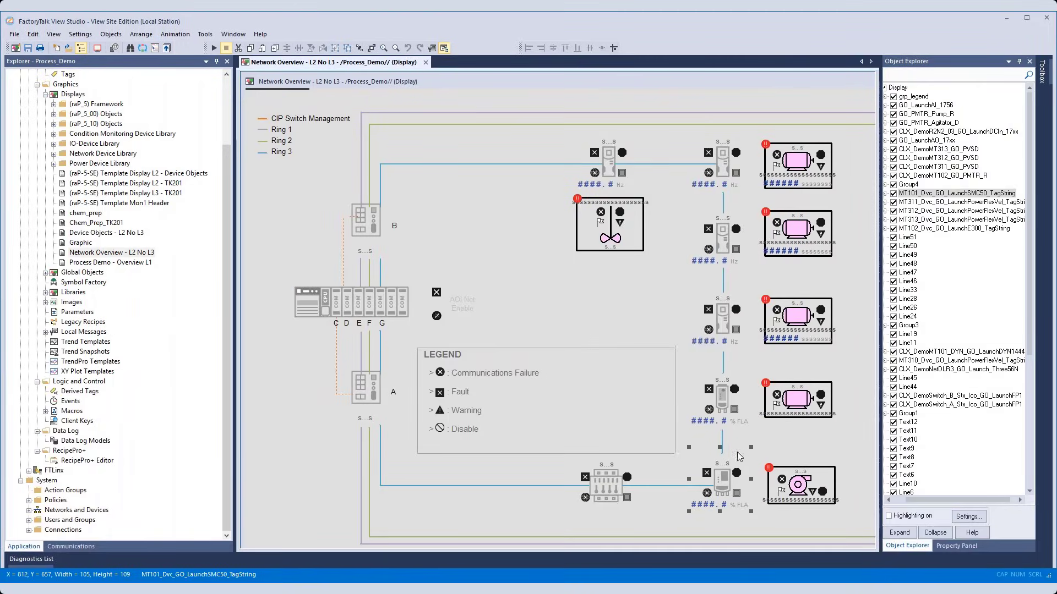
Inspect the drive and motor starter launch buttons on Process_Demo's Network Overview - L2 No L3 display.
click(723, 401)
click(718, 314)
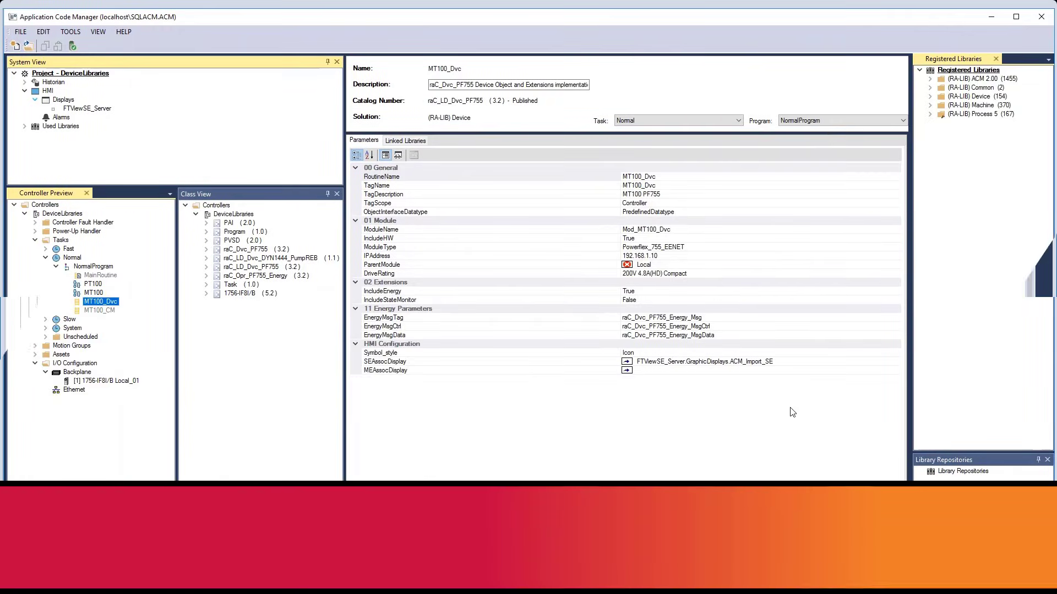
In Application Code Manager, associate MT100_Dvc's SEAssocDisplay with FTViewSE_Server.GraphicDisplays.ACM_Import_SE and generate the ACM_Import_SE display.
click(787, 362)
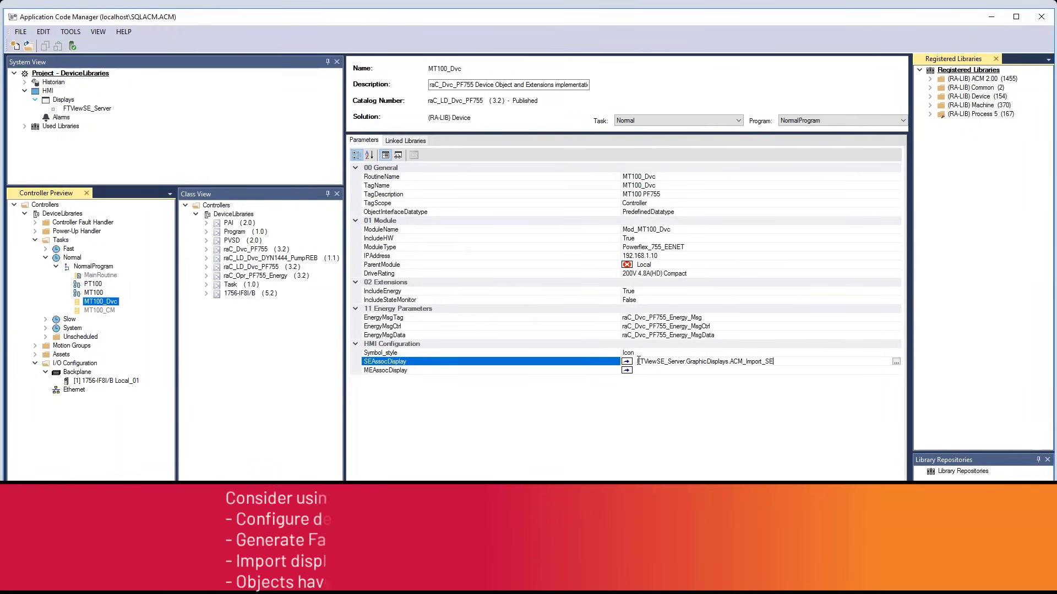
right_click(88, 109)
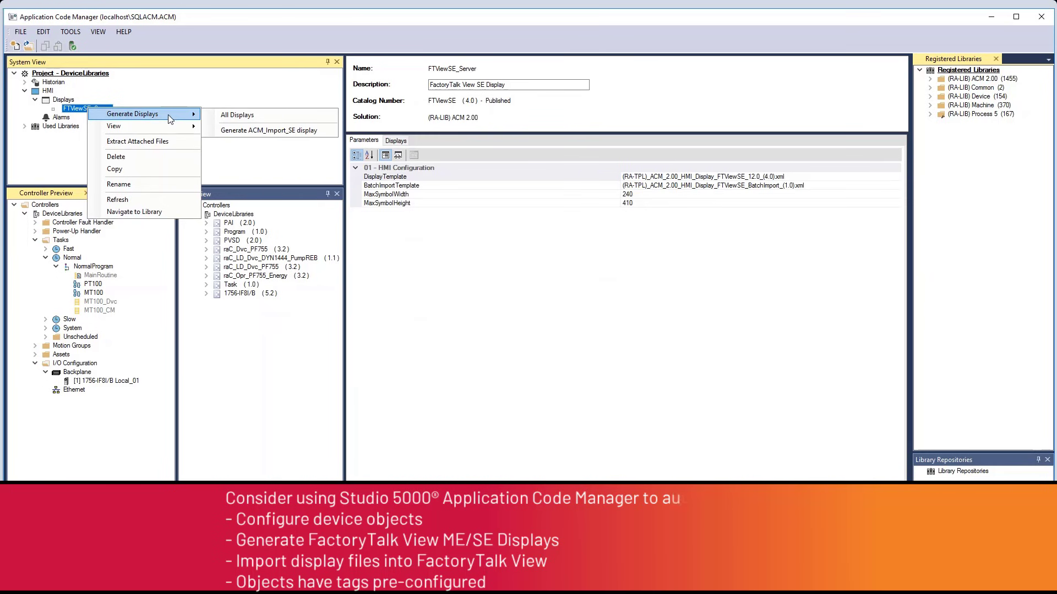
click(282, 130)
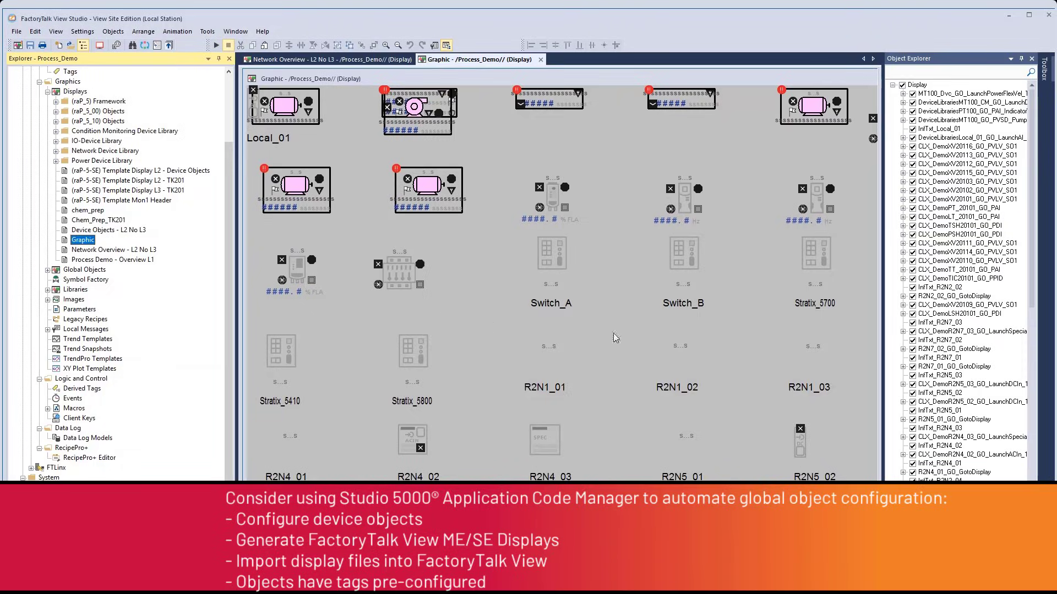
In FactoryTalk View Studio, check the preconfigured parameter values of the % FLA device launch button above Switch_A on the Graphic display.
right_click(556, 201)
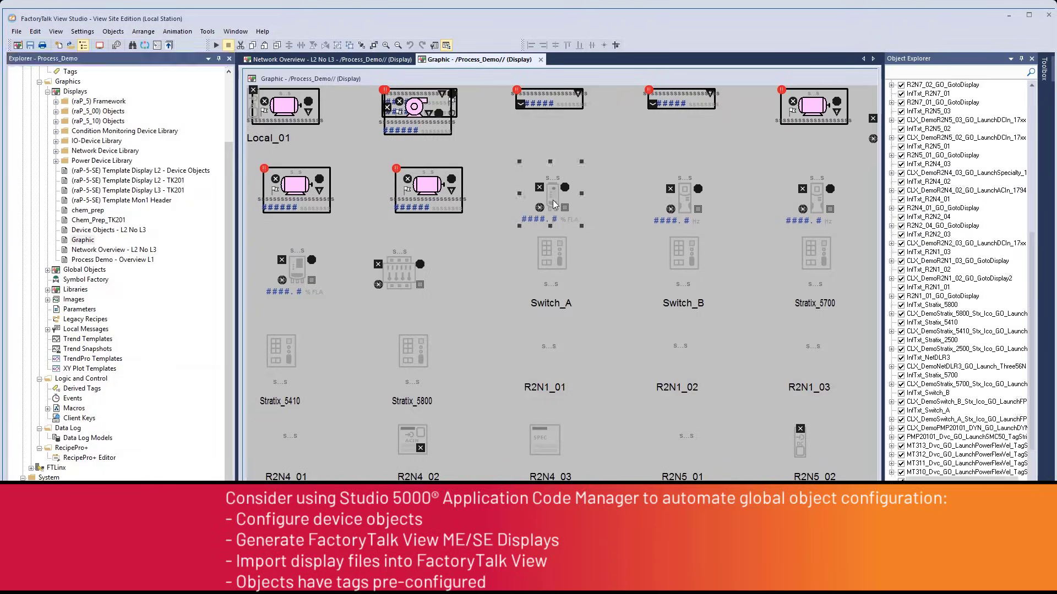
click(595, 493)
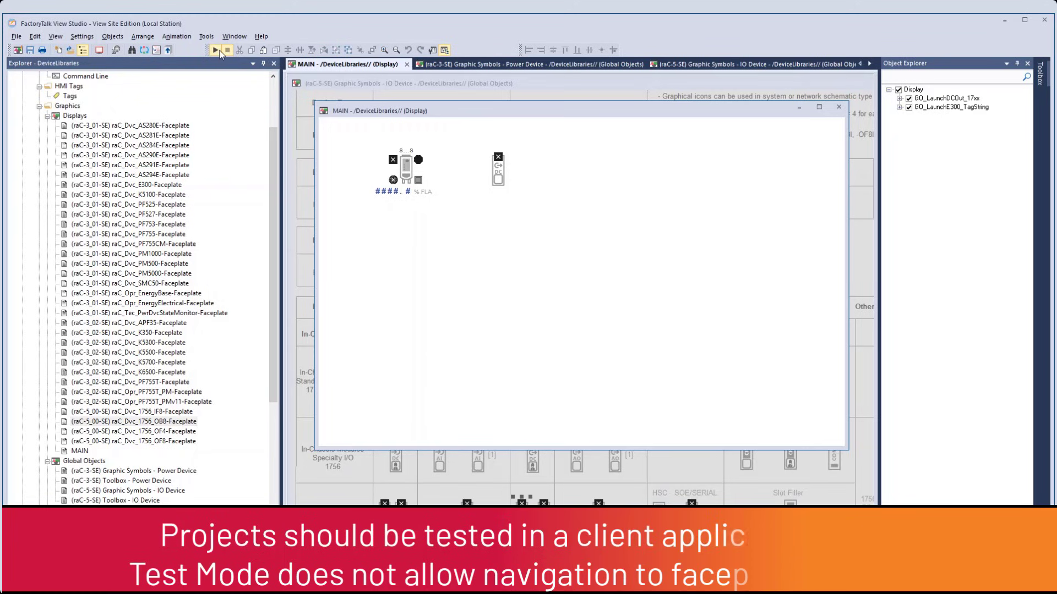
Test the MAIN display without a parameter file, and view the MT102 and 1756-OB8 faceplates in the FactoryTalk View SE Client.
click(216, 51)
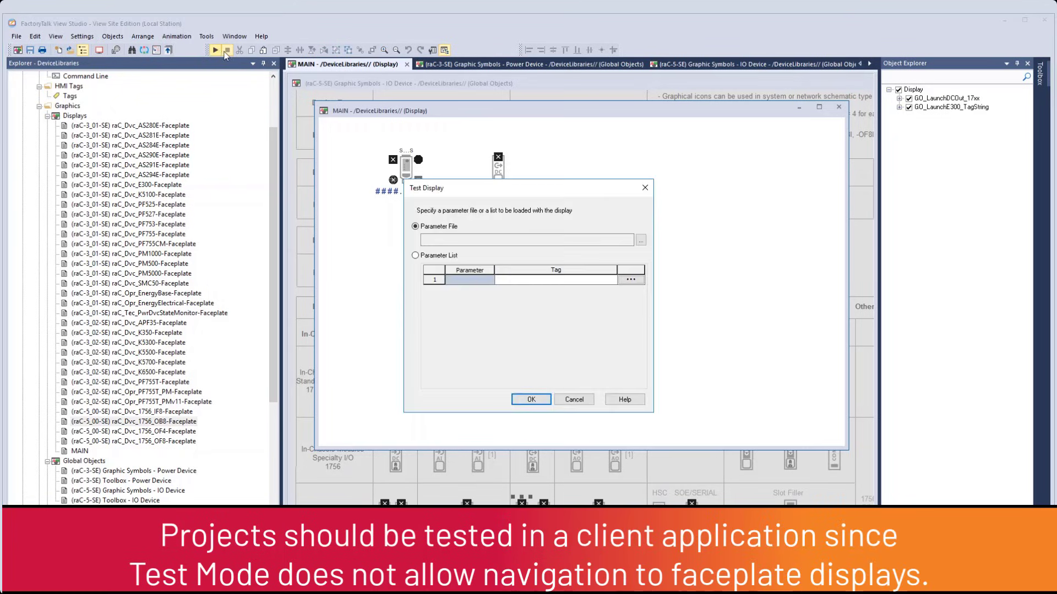
click(531, 399)
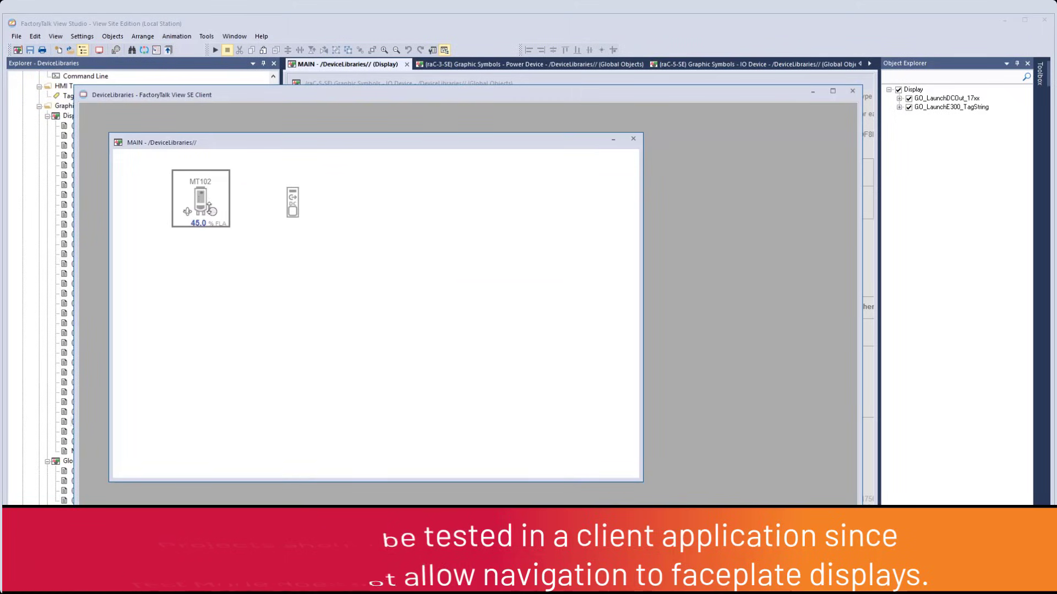
click(208, 207)
click(445, 164)
click(292, 203)
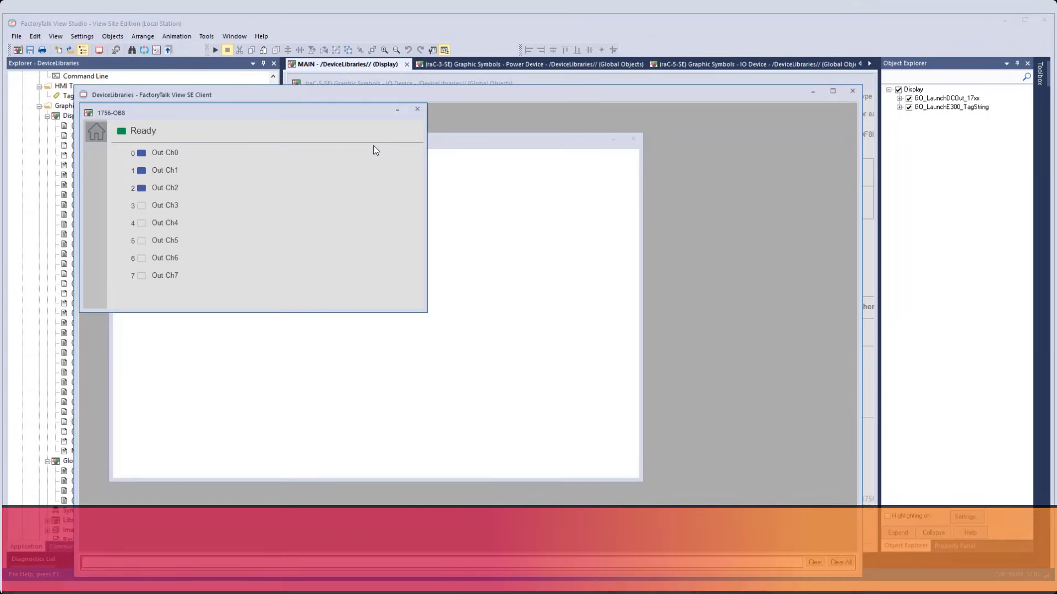
click(418, 109)
On the runtime network overview, open the MT311_Dvc faceplate's event list and view the details of the oil well torque warning.
click(475, 140)
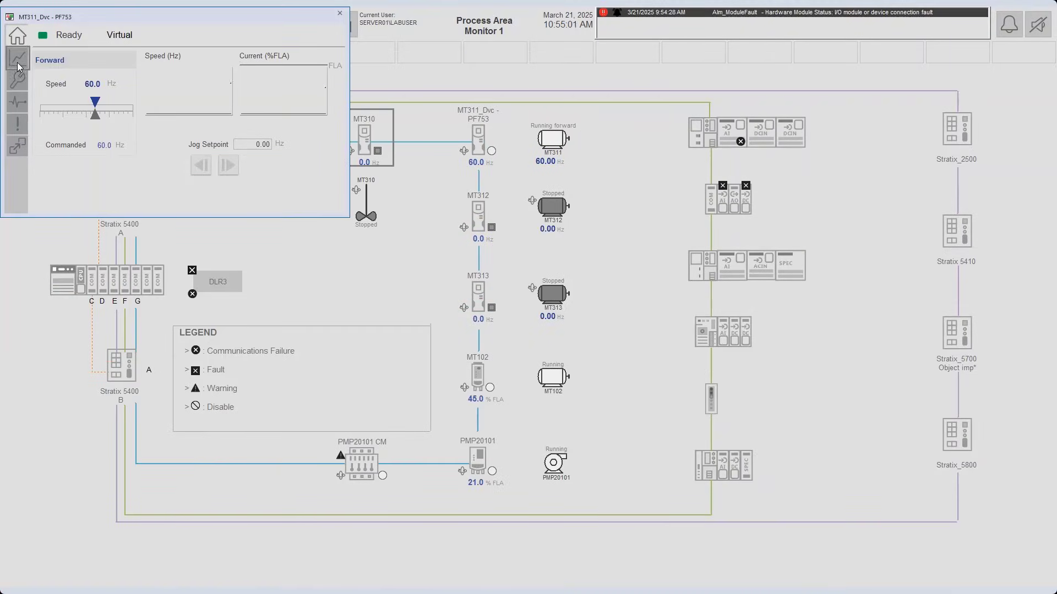
click(18, 124)
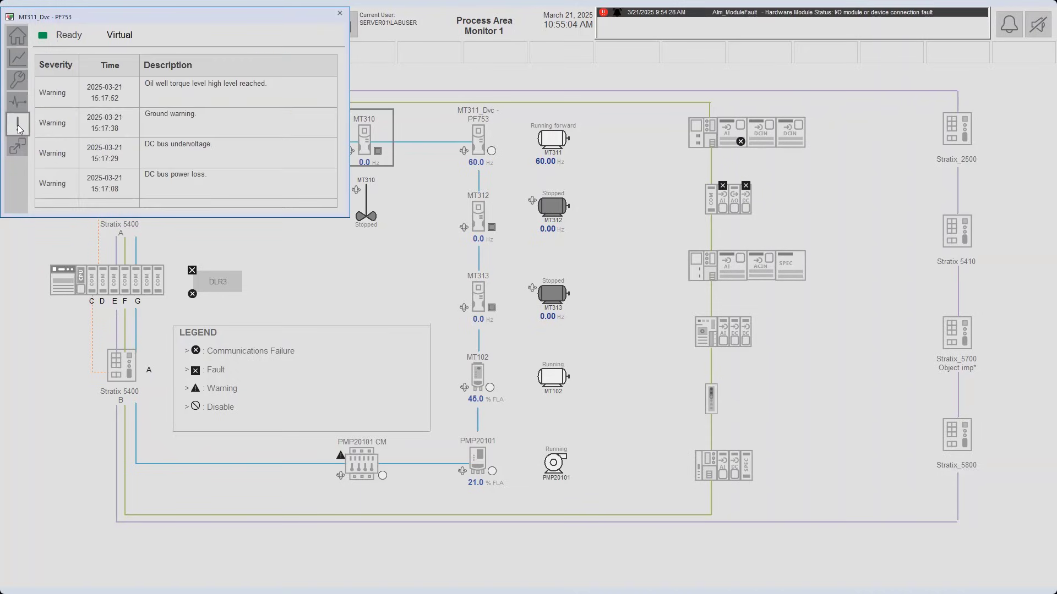
click(292, 88)
Open the PMP20101 CM faceplate, view the active unbalance alert's details in its event list, and go to its bar-graph page.
click(361, 463)
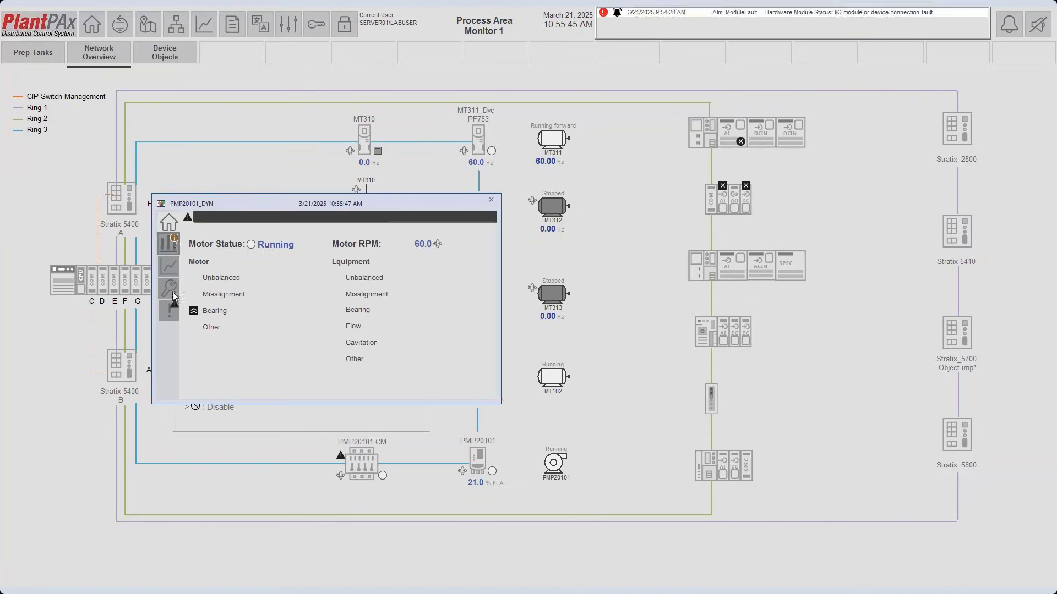
click(176, 311)
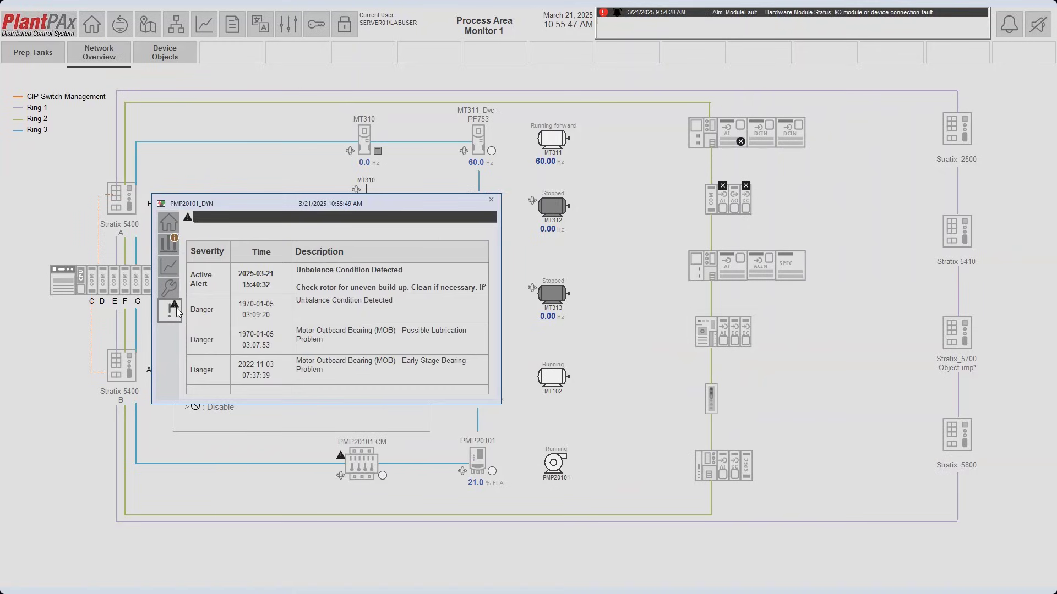
click(330, 287)
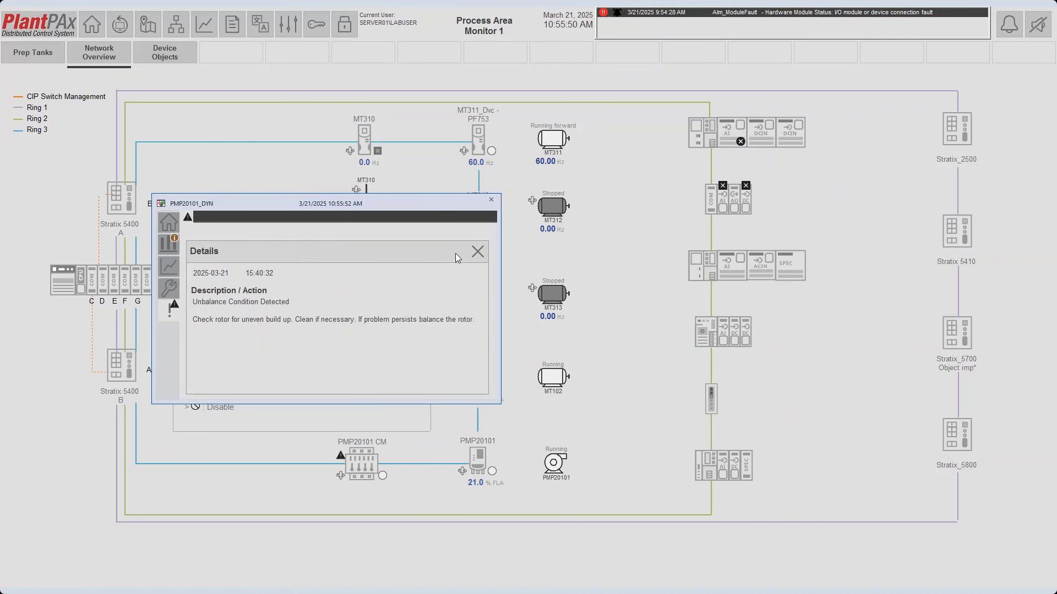
click(169, 243)
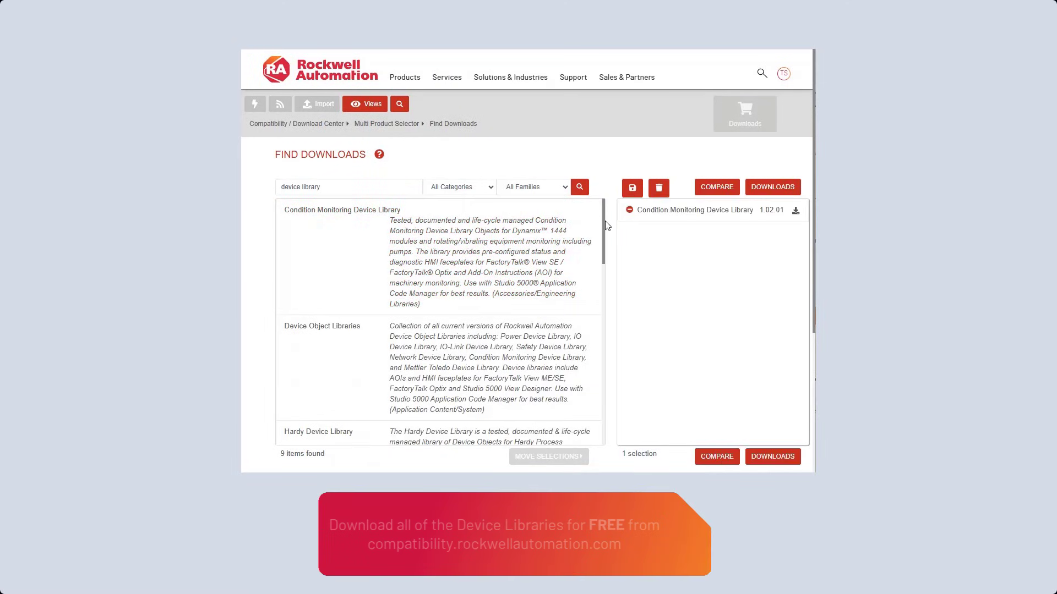
On Rockwell Automation's Find Downloads page, add IO Device Library 5.05.01 and Power Device Library 3.05.01 to the download selection.
drag(604, 259, 609, 341)
click(529, 276)
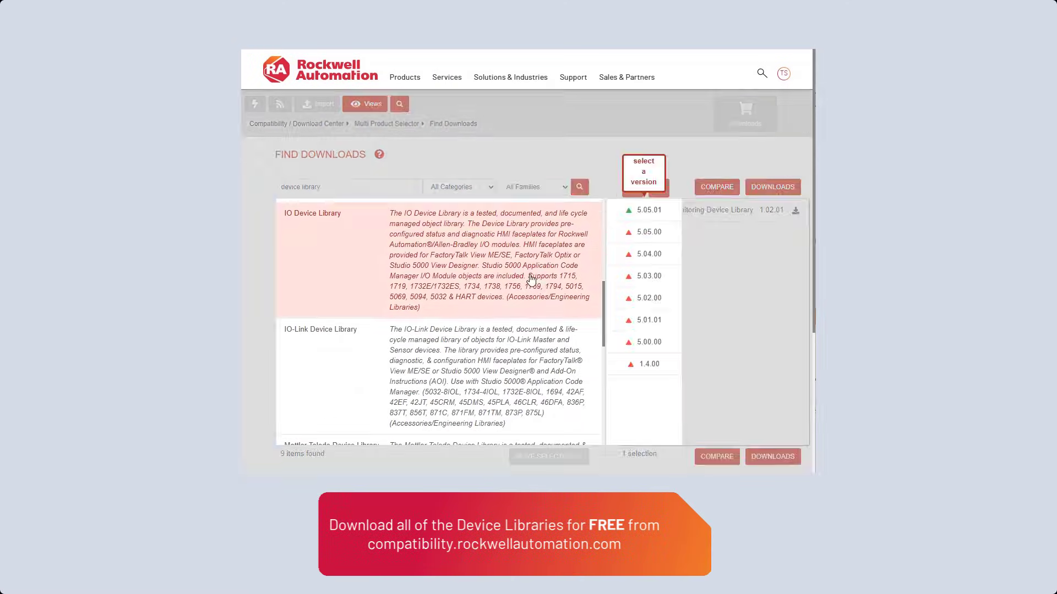
click(634, 216)
scroll(605, 364, down, 7)
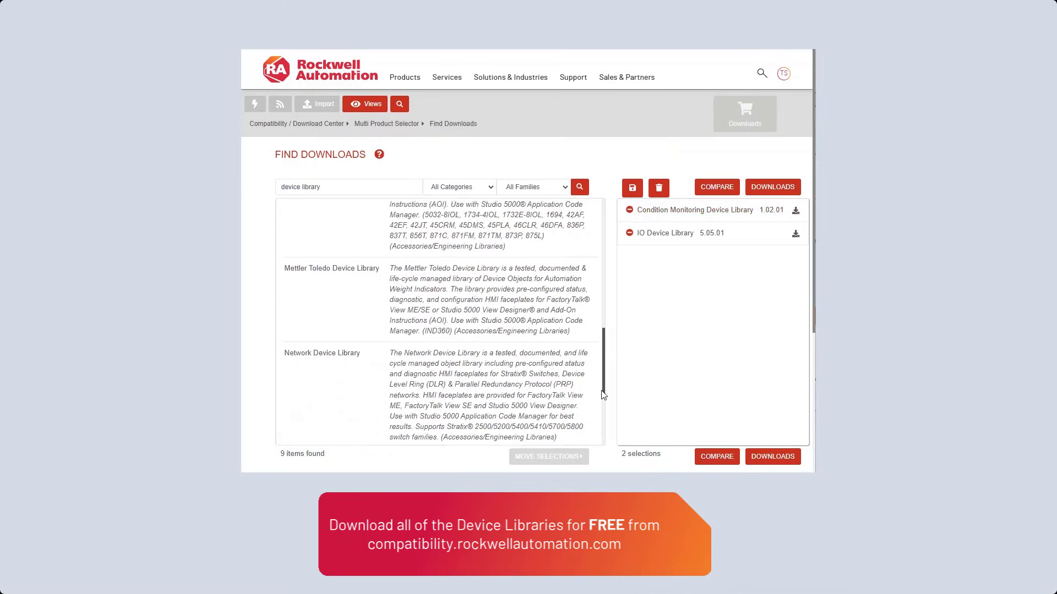
click(499, 347)
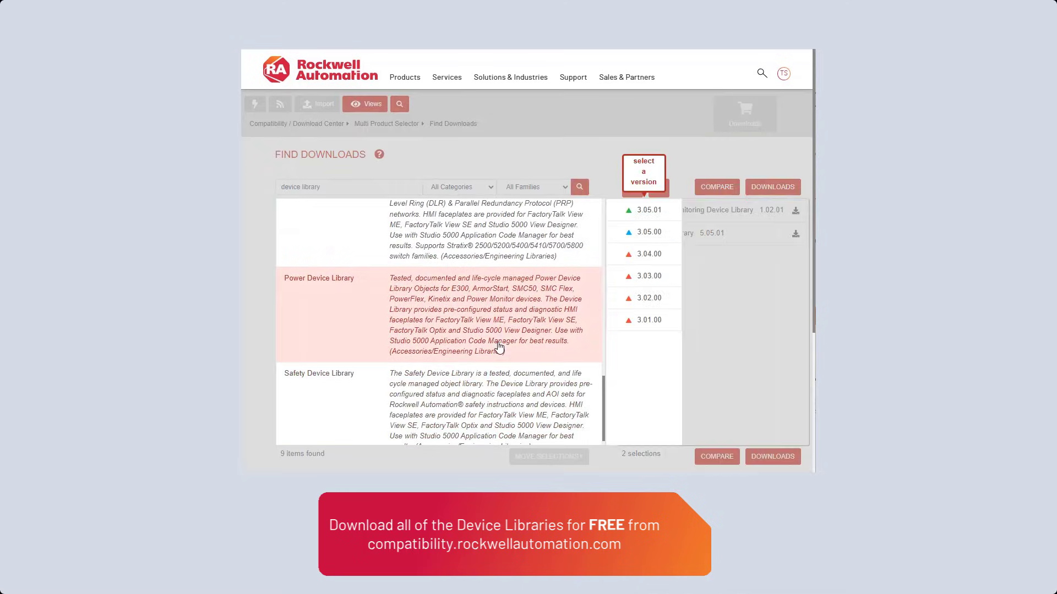
click(641, 213)
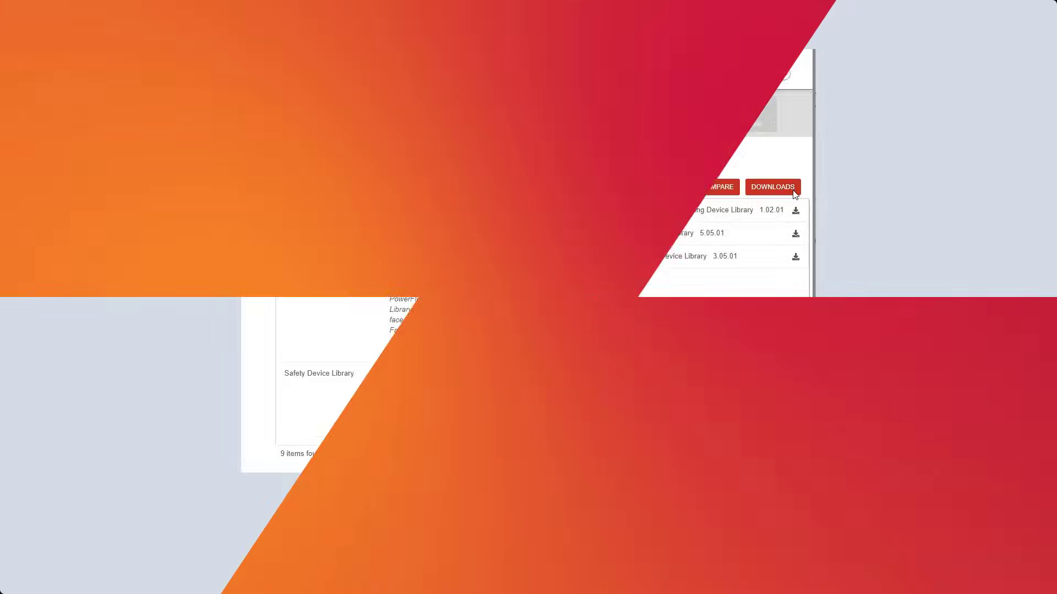